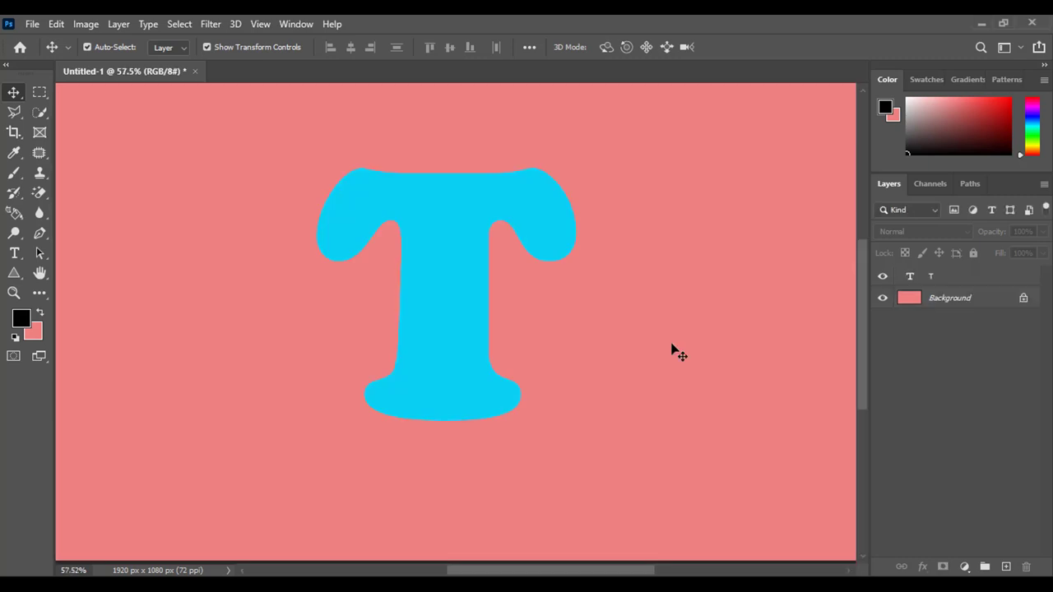
Select the T text layer and nudge the cyan T slightly up and to the left
left_click(971, 300)
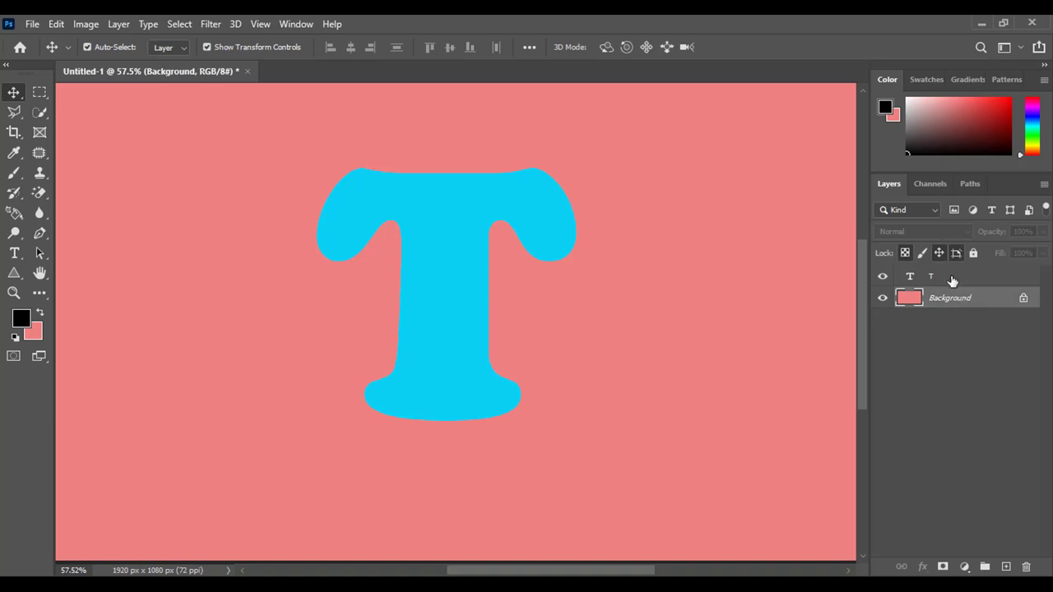
left_click(953, 278)
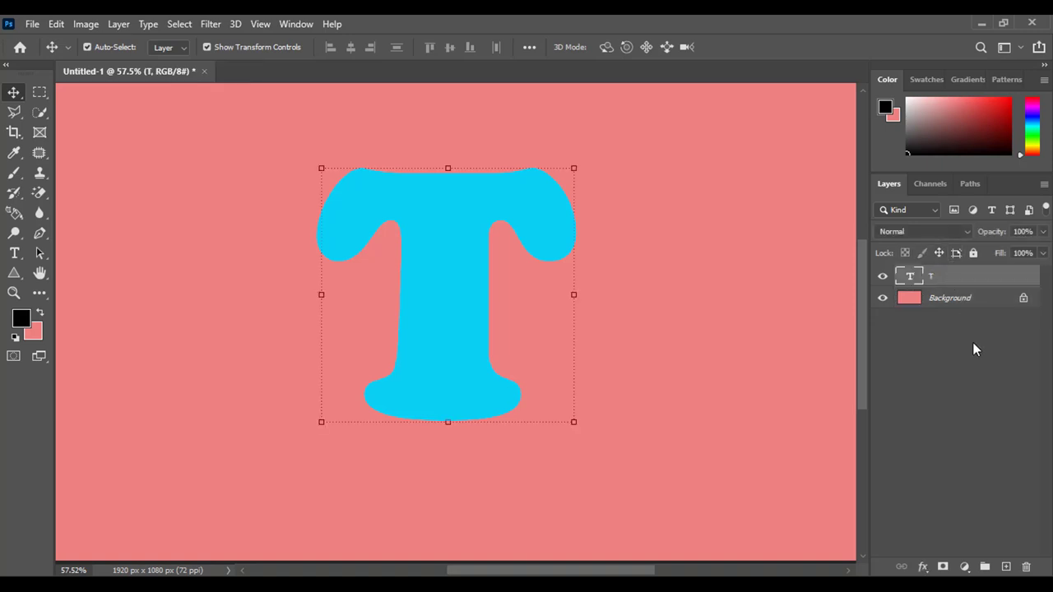
key("ctrl+z")
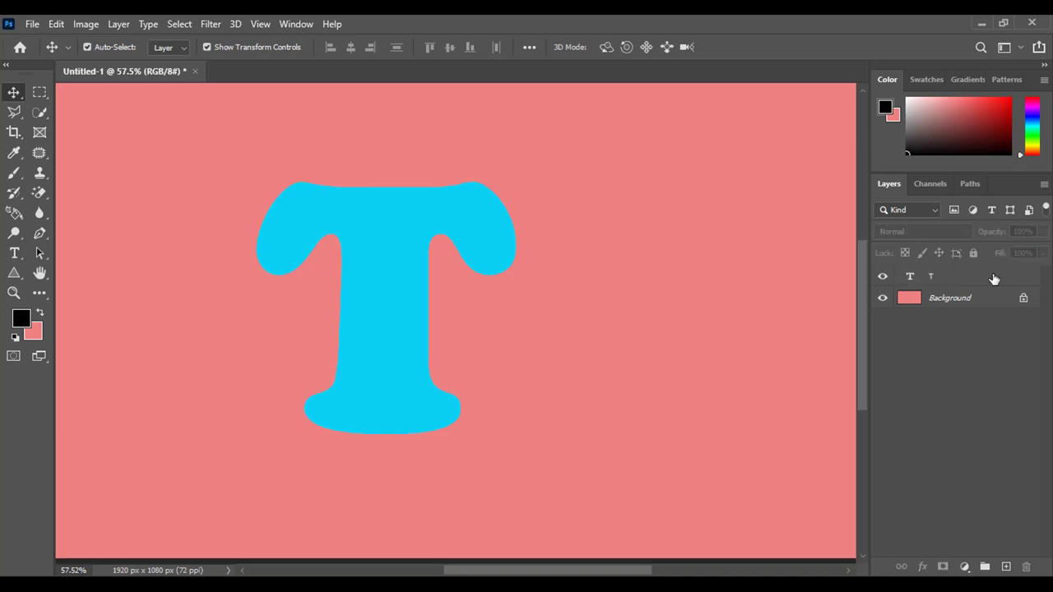
left_click(997, 279)
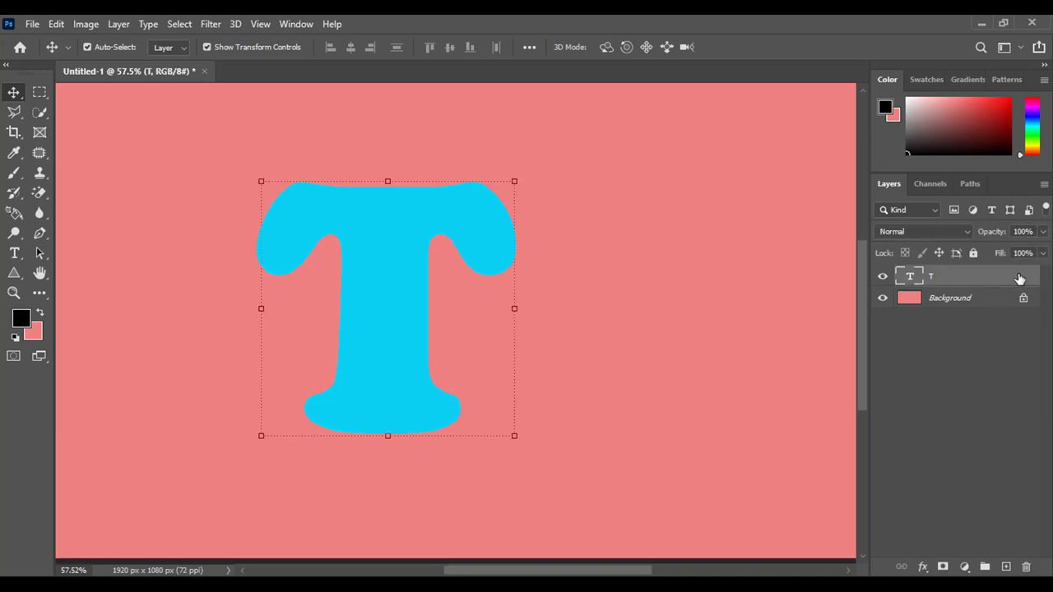
Open the T layer's Layer Style settings with the Drop Shadow options visible
double_click(1034, 283)
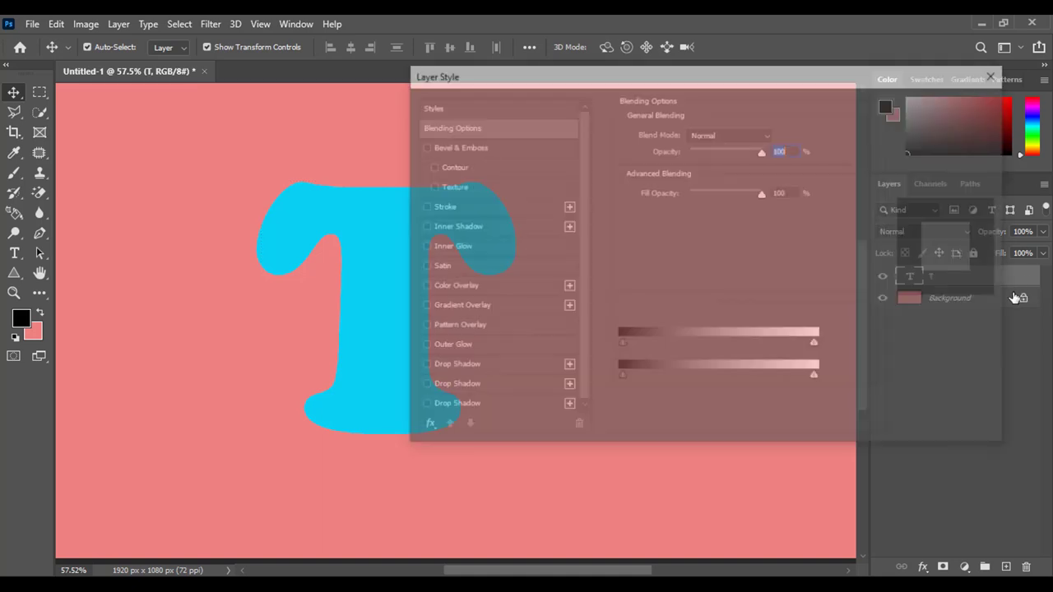
left_click_drag(836, 84, 750, 99)
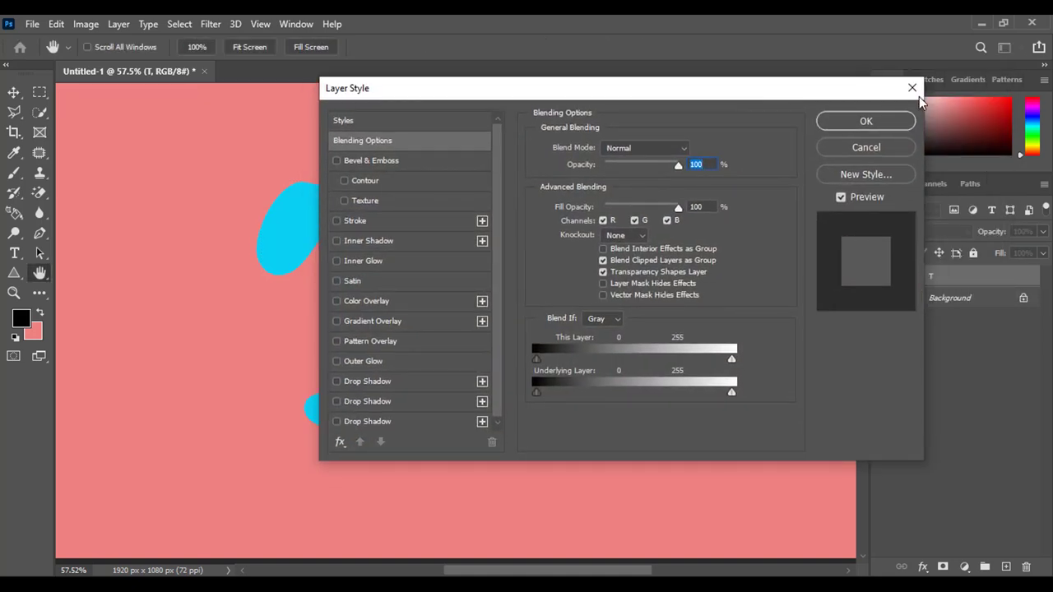
left_click(913, 86)
right_click(1023, 282)
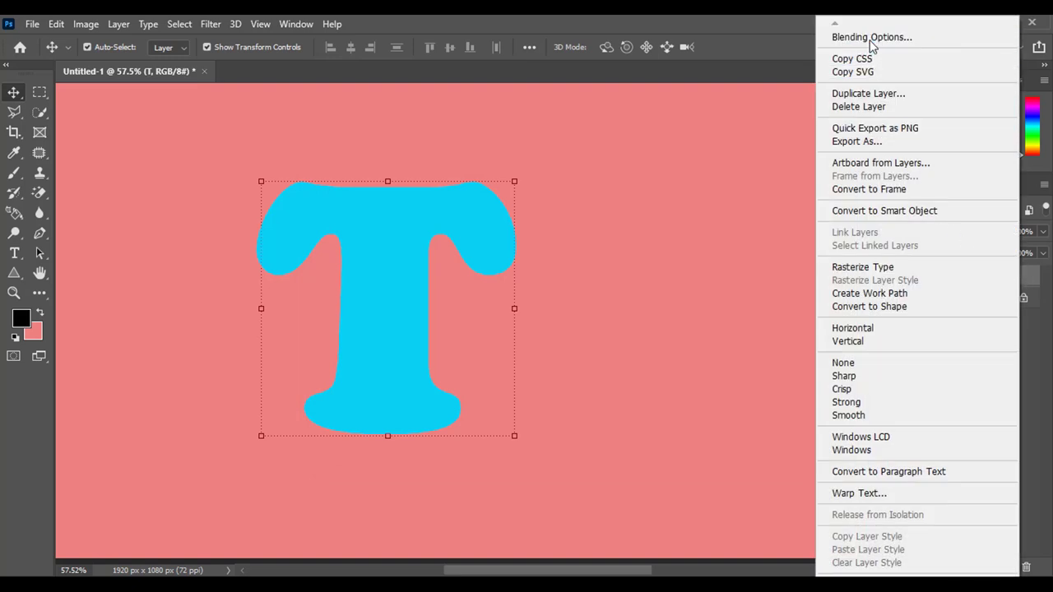
key("Escape")
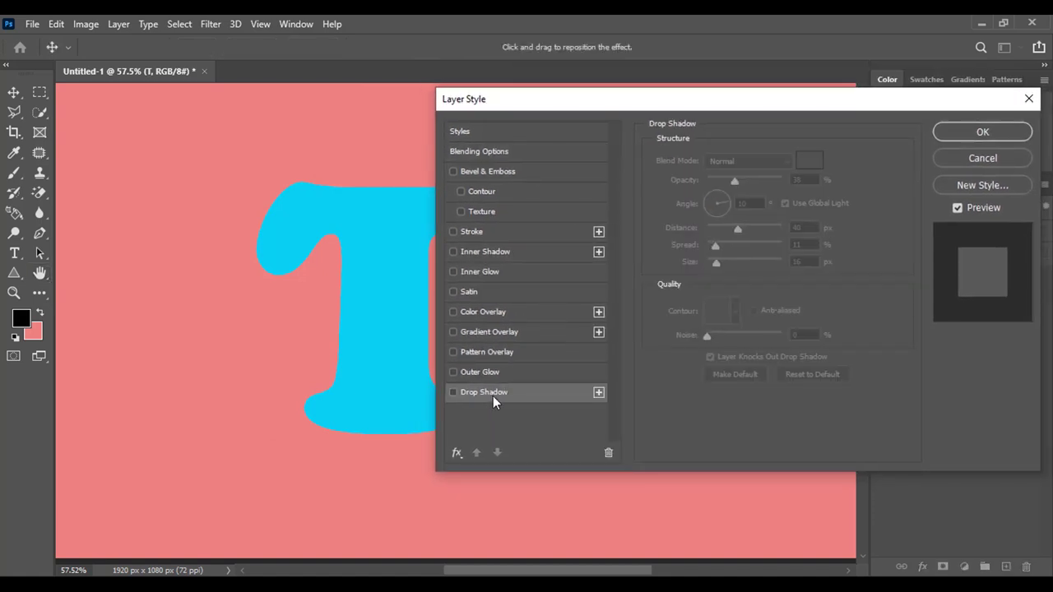
Enable a Normal-blend drop shadow at 35% opacity, 8° angle, 20 px distance, 20% spread, 10 px size
left_click(493, 396)
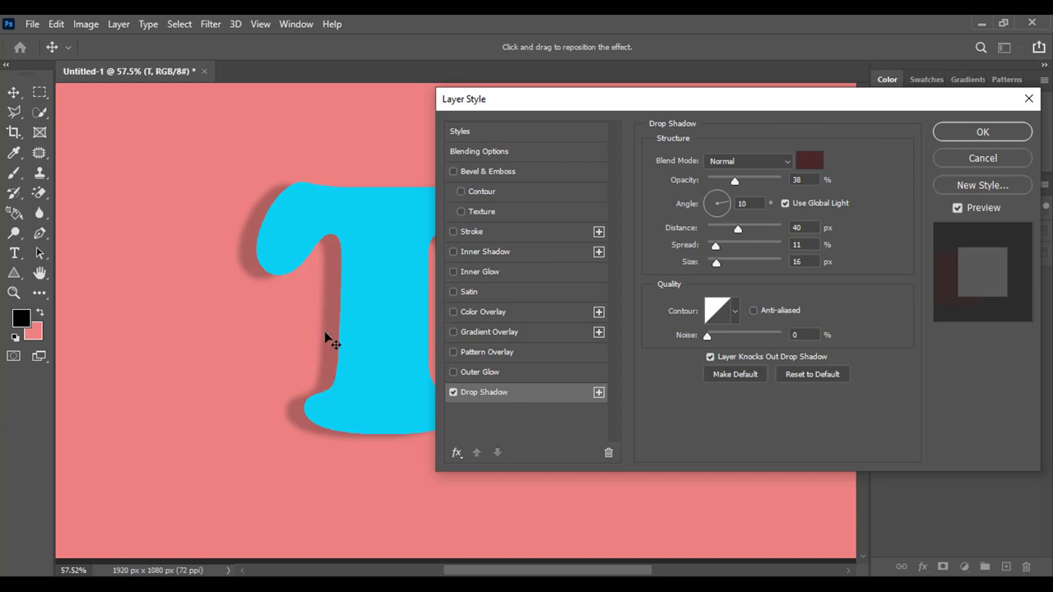
mouse_move(337, 301)
left_mouse_down()
mouse_move(251, 374)
mouse_move(188, 277)
mouse_move(263, 400)
mouse_move(360, 305)
mouse_move(339, 278)
mouse_move(341, 299)
left_mouse_up()
left_click_drag(666, 100, 694, 103)
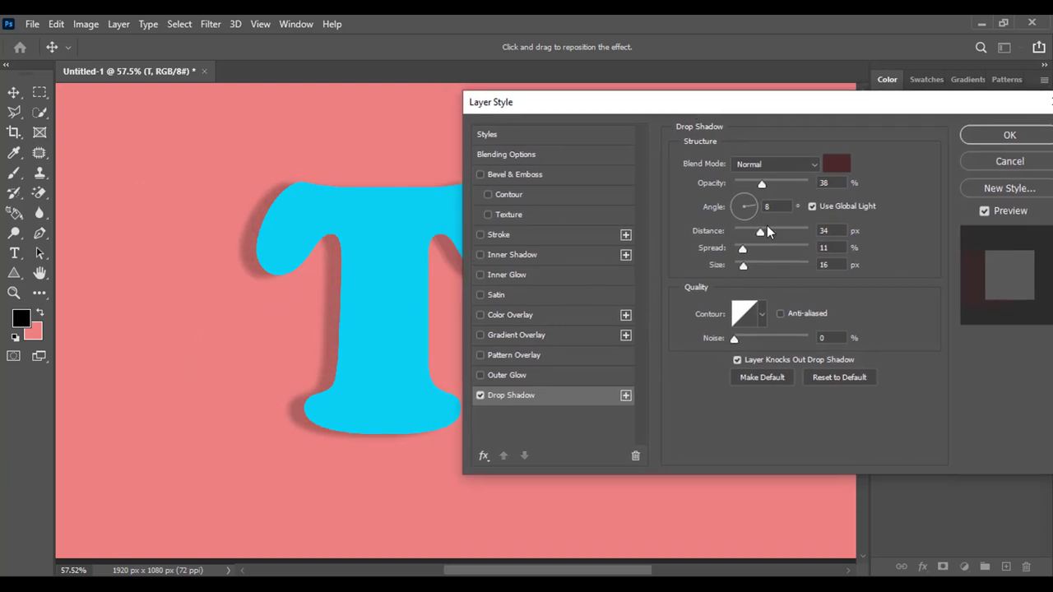
left_click(797, 164)
left_click_drag(765, 183, 762, 185)
left_click_drag(758, 232, 750, 235)
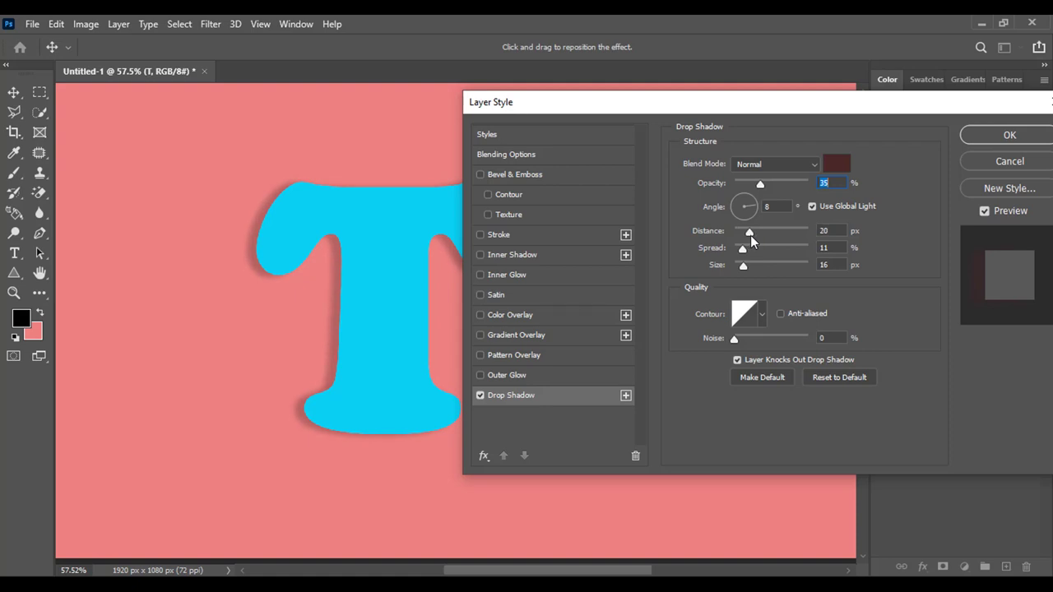
left_click(750, 235)
mouse_move(741, 247)
left_mouse_down()
mouse_move(806, 253)
mouse_move(740, 266)
left_mouse_up()
left_click_drag(742, 266, 743, 266)
Add another drop shadow at 46% opacity, 24 px distance, 39% spread and 38 px size
left_click(626, 396)
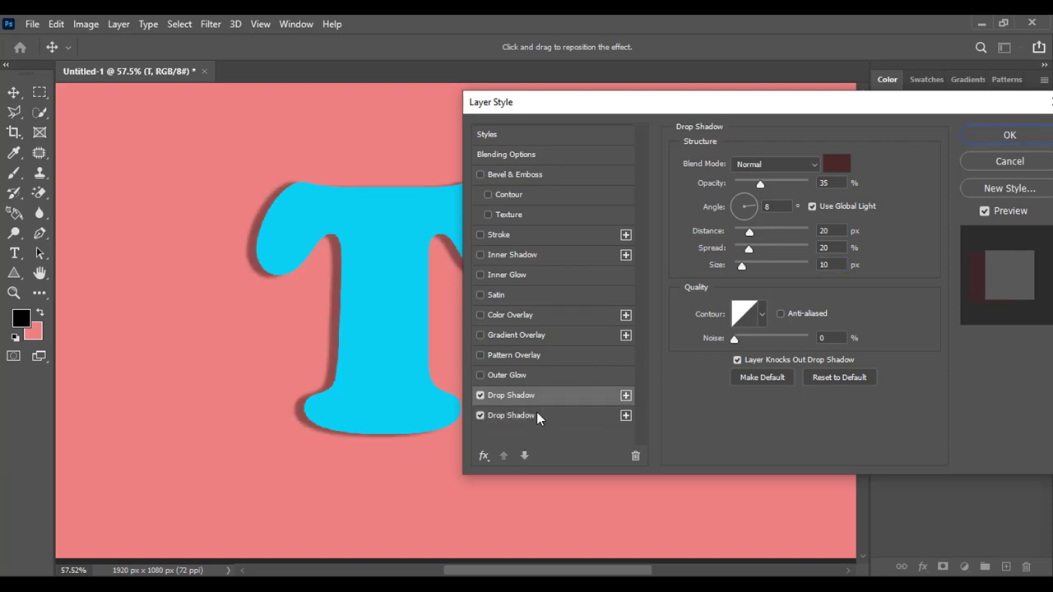
left_click(545, 414)
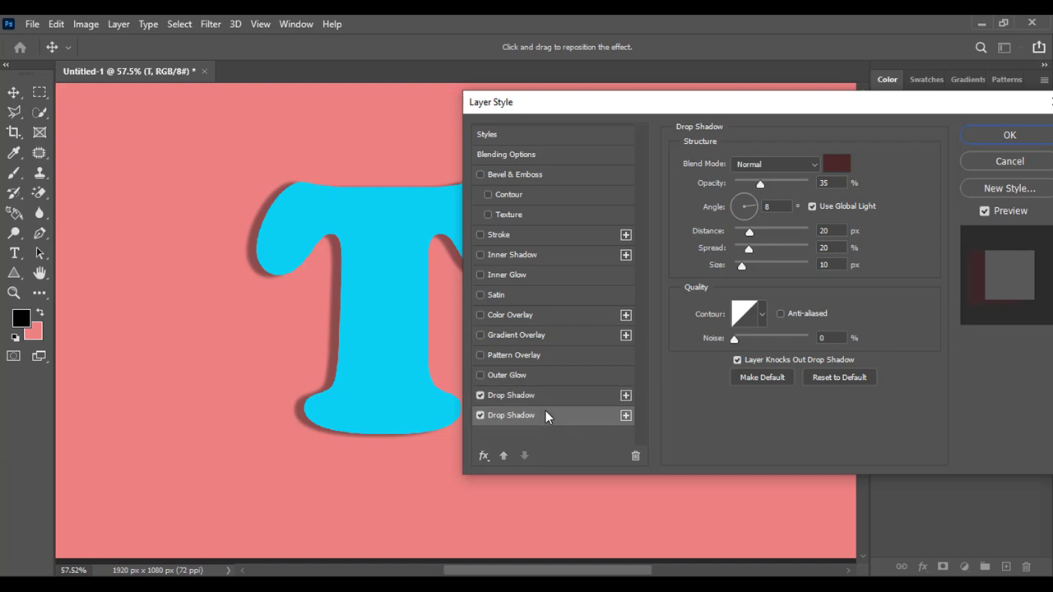
left_click(544, 396)
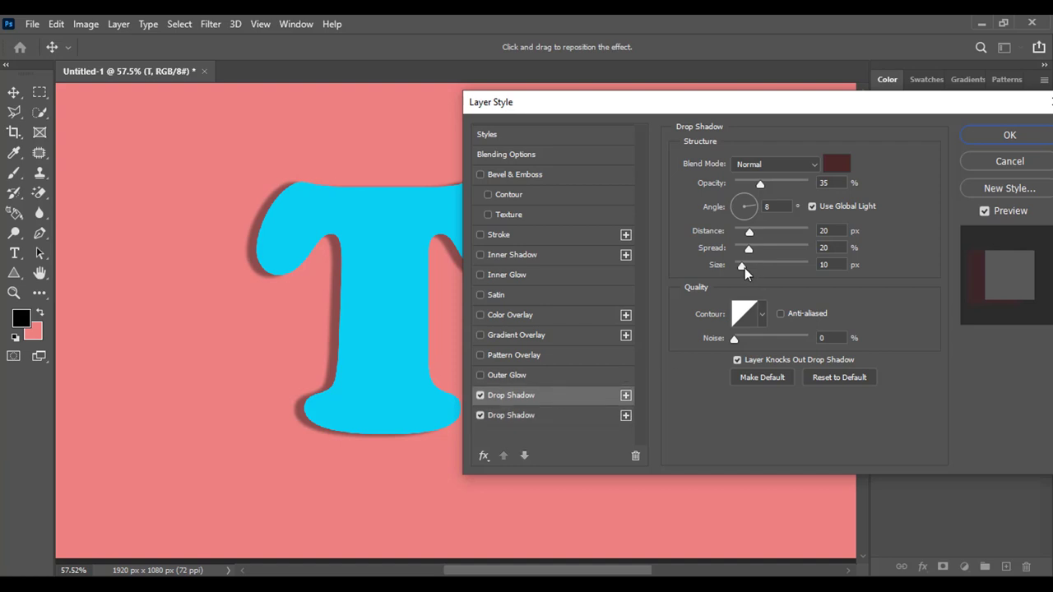
left_click_drag(745, 267, 751, 268)
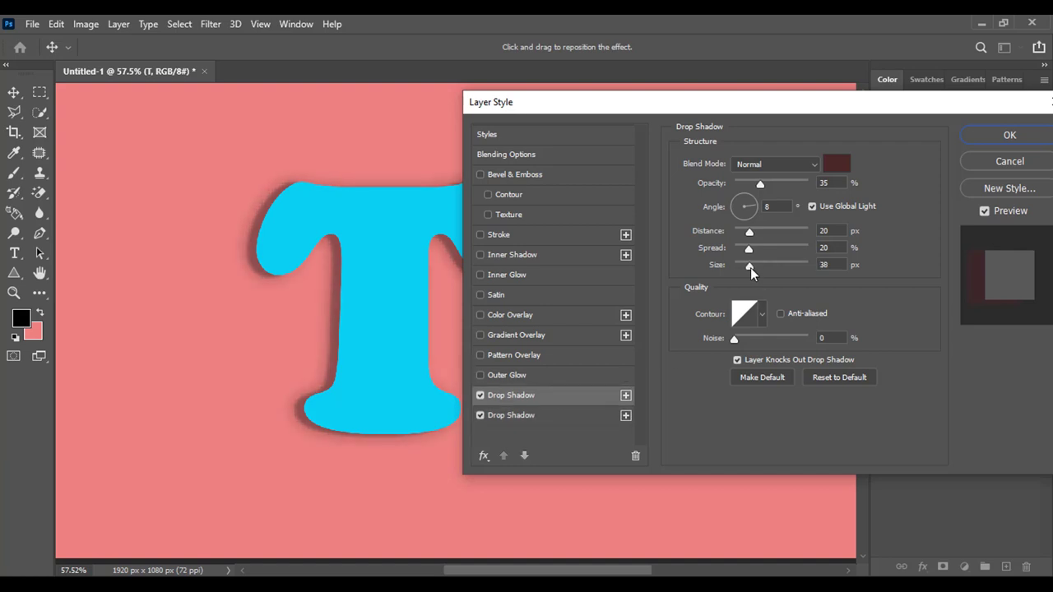
mouse_move(757, 250)
left_mouse_down()
mouse_move(766, 246)
mouse_move(753, 232)
left_mouse_up()
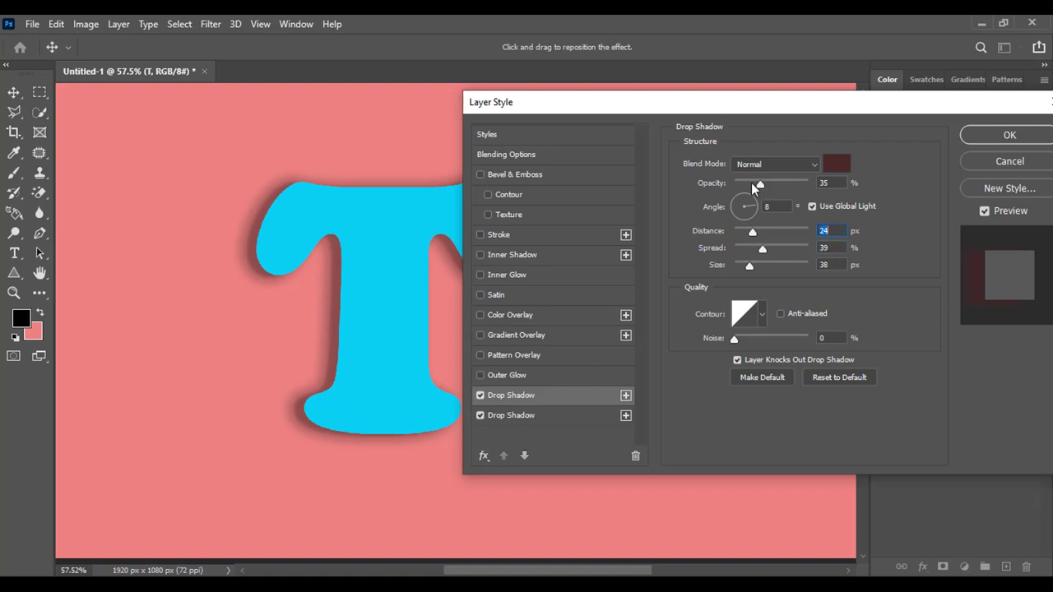
left_click_drag(761, 187, 766, 187)
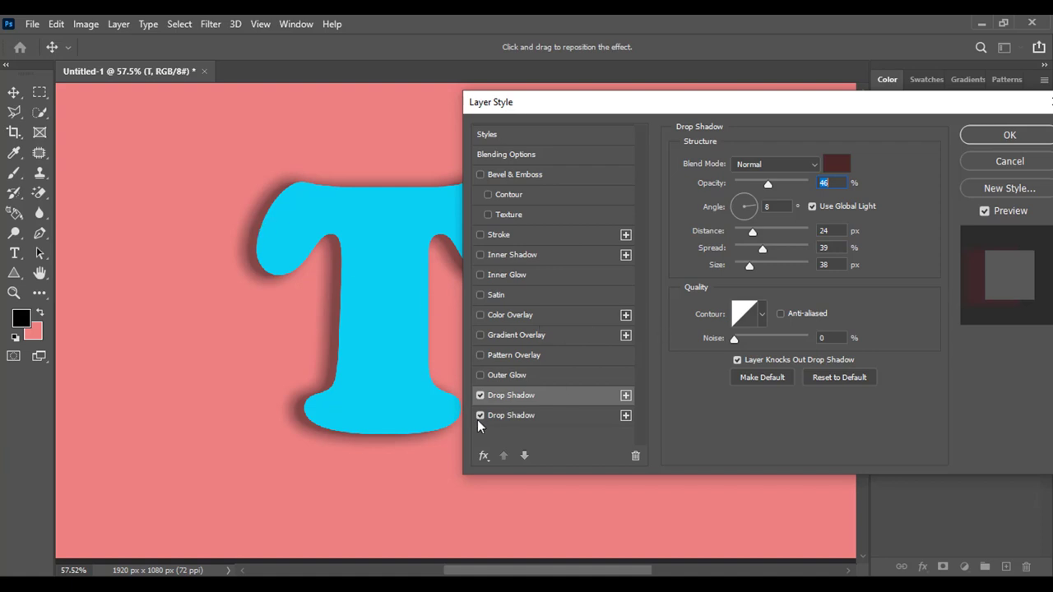
Add a third drop shadow at 35% opacity, 8° angle, 20 px distance, 11% spread, 18 px size, and apply
left_click(626, 416)
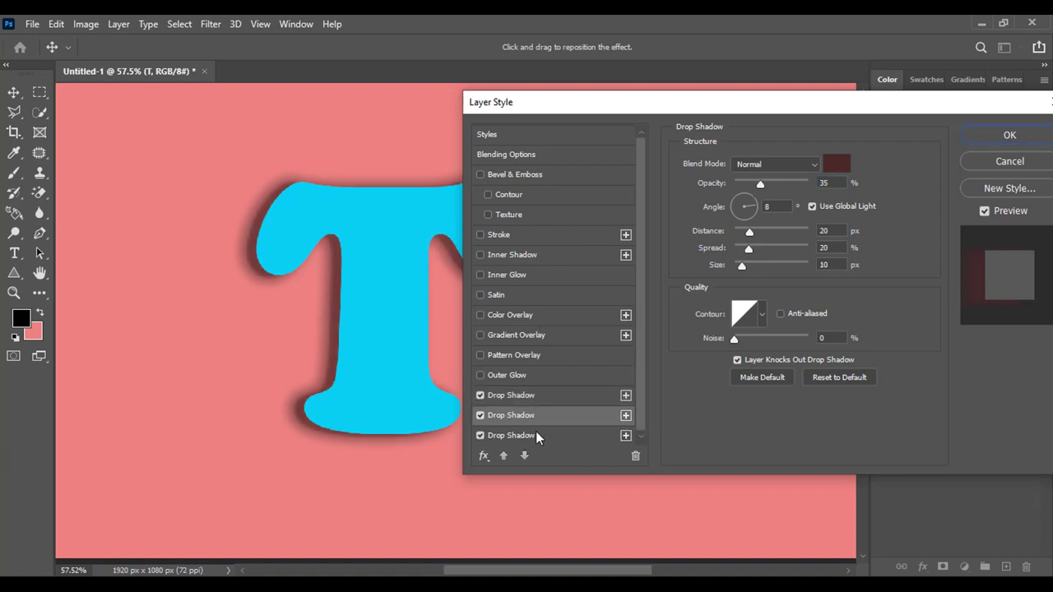
left_click(542, 435)
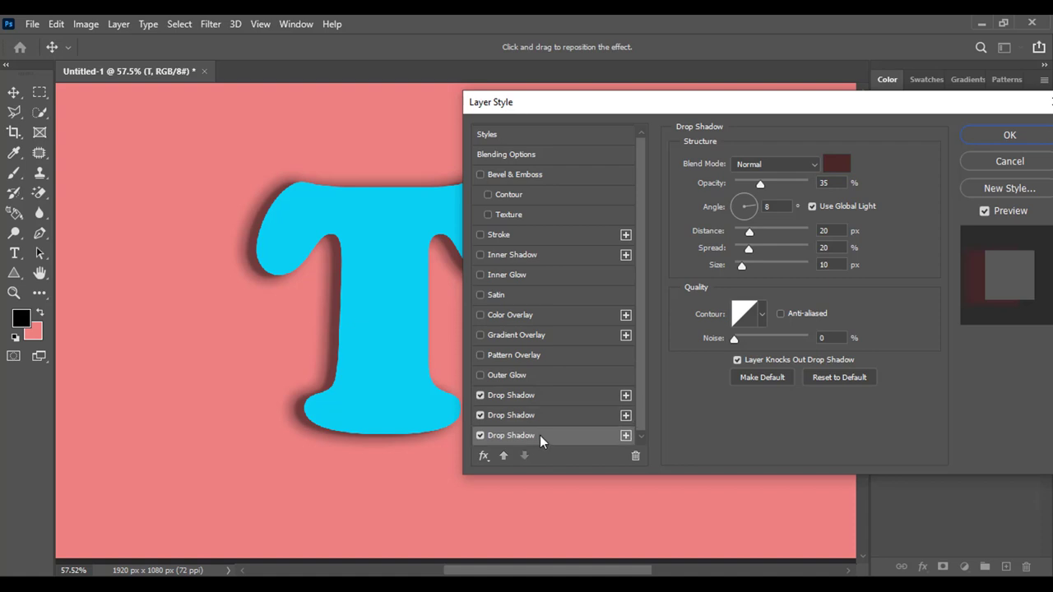
left_click(563, 417)
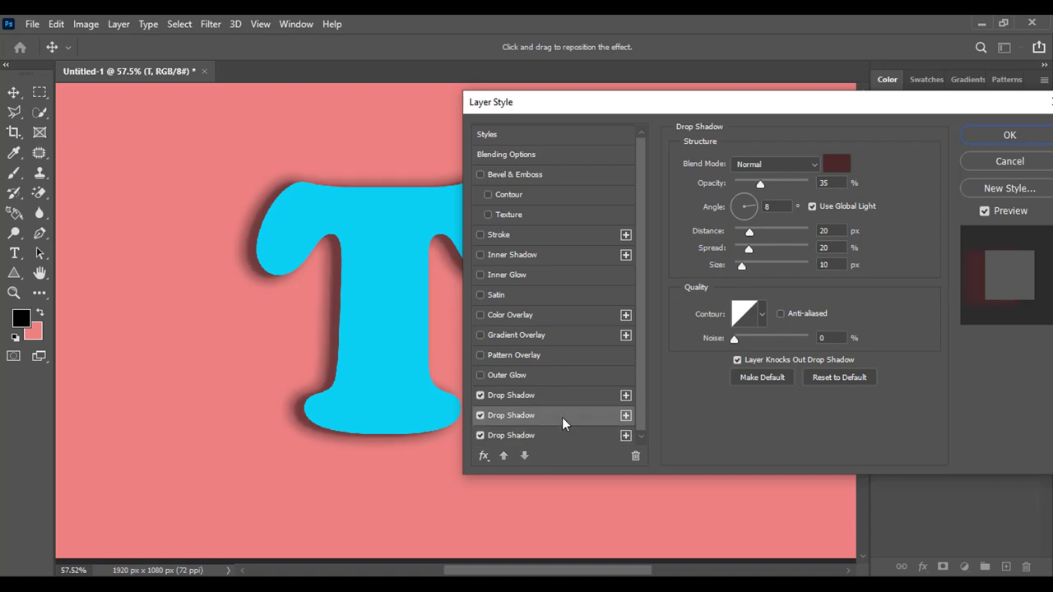
left_click(553, 437)
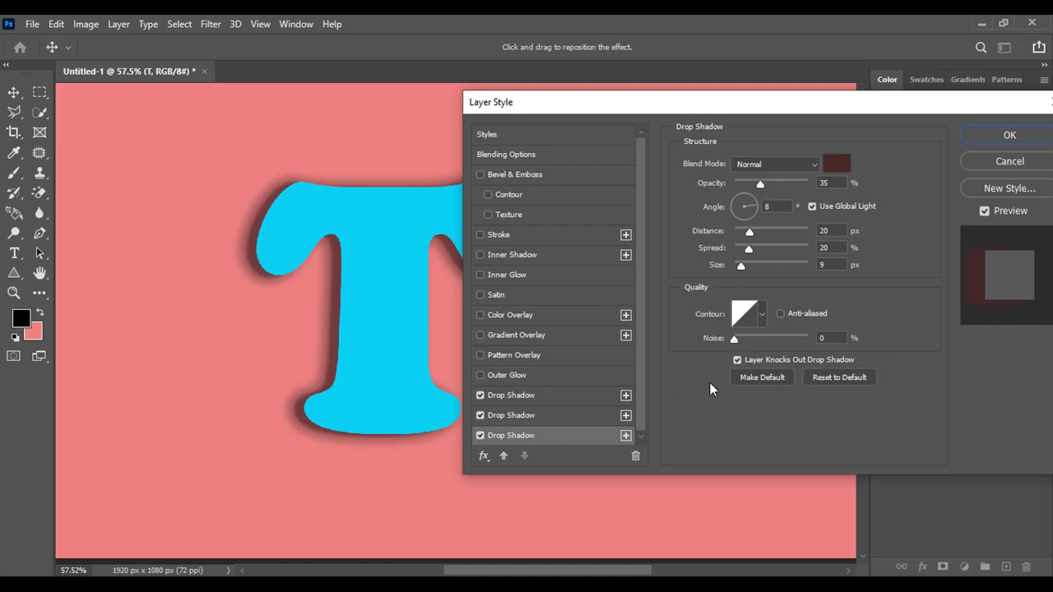
left_click_drag(741, 265, 745, 266)
left_click_drag(746, 249, 739, 249)
left_click(743, 249)
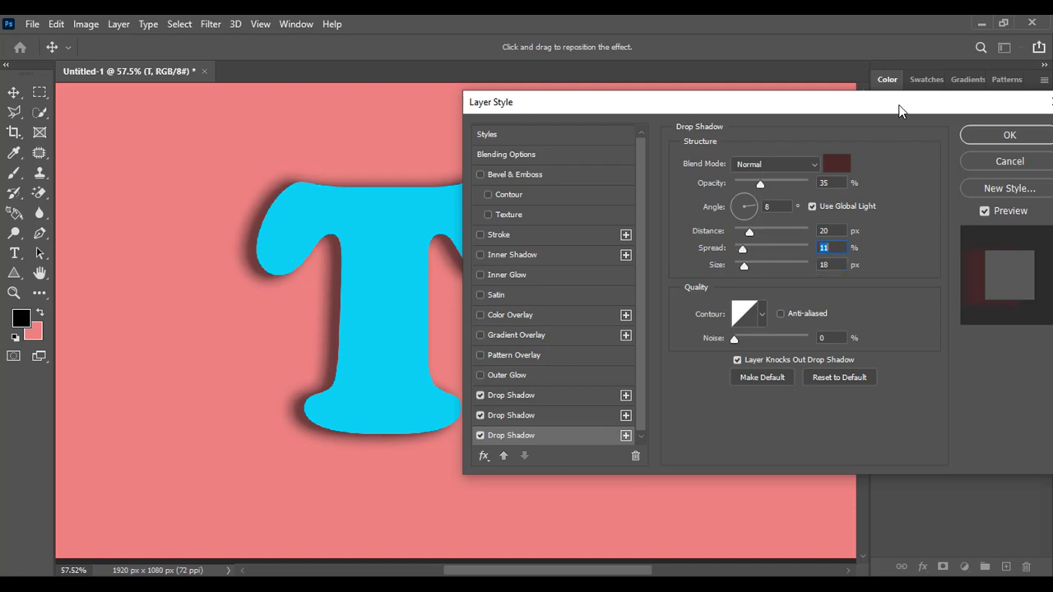
left_click(975, 137)
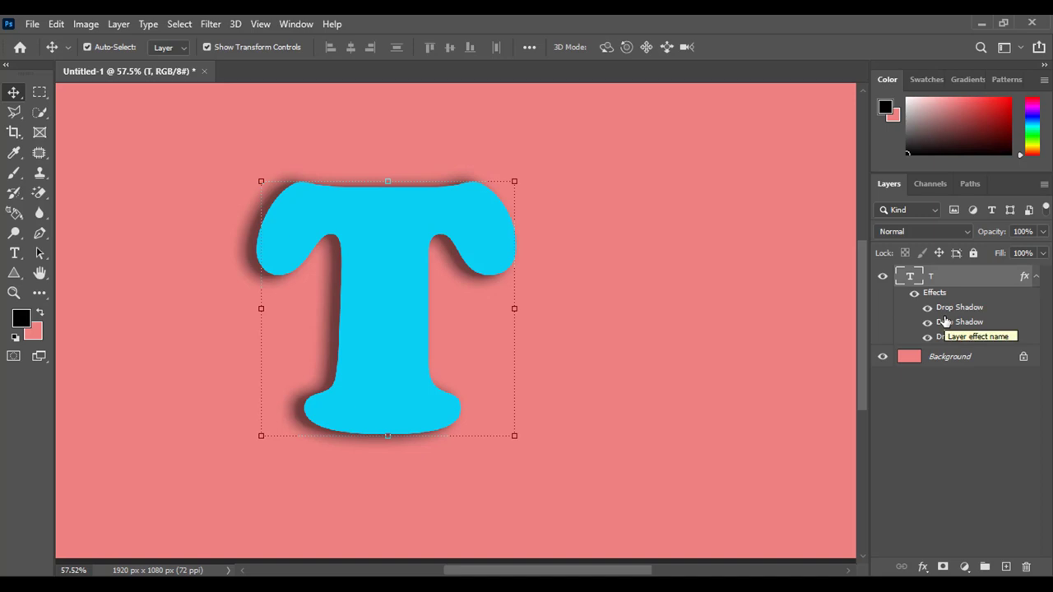
Split the T's layer effects into separate layers with Create Layers, confirming the warning
key("ctrl")
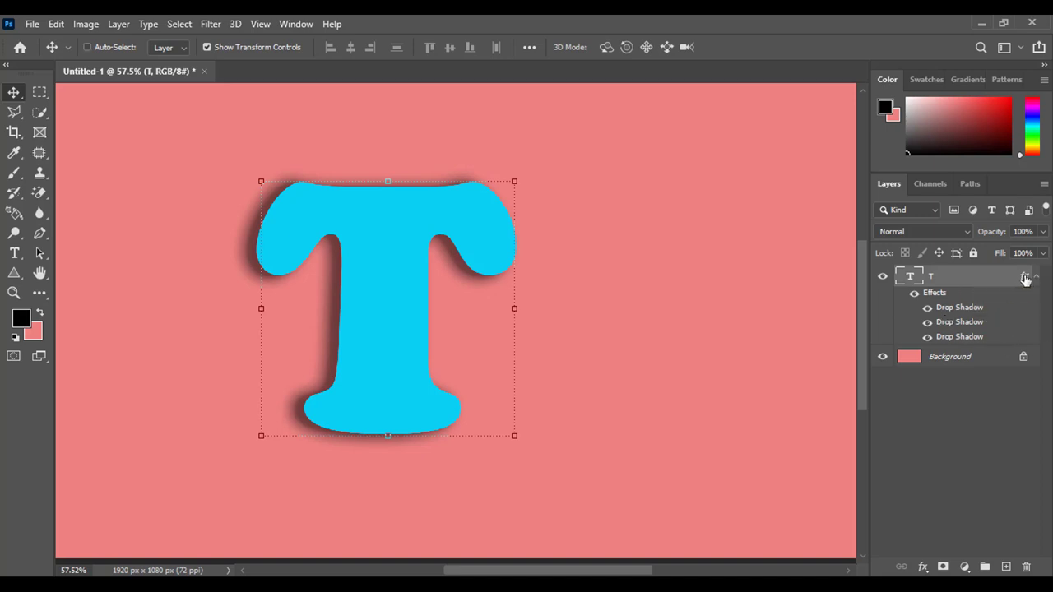
right_click(1025, 279)
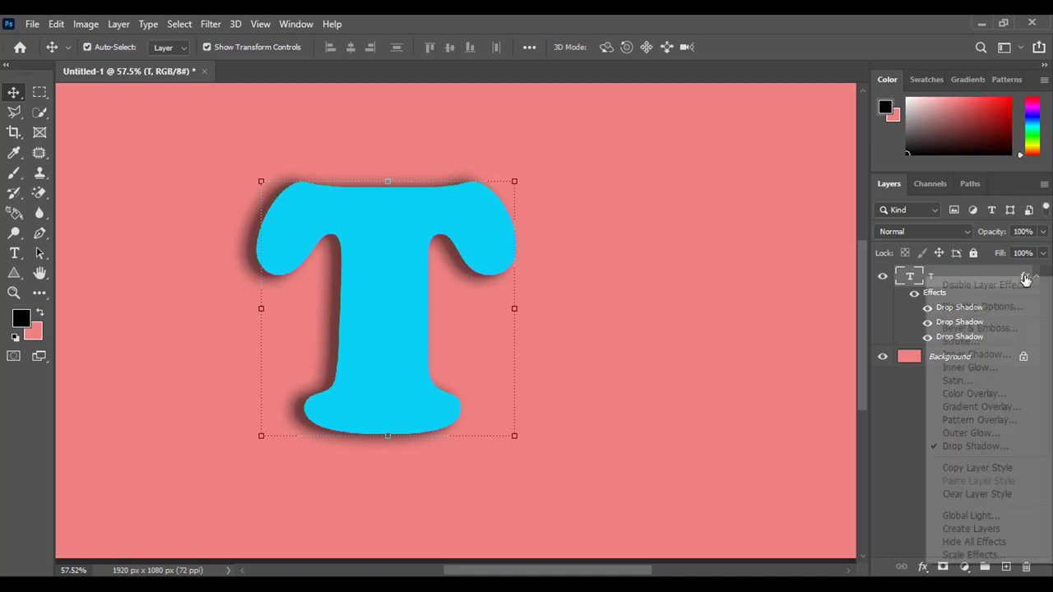
left_click(974, 529)
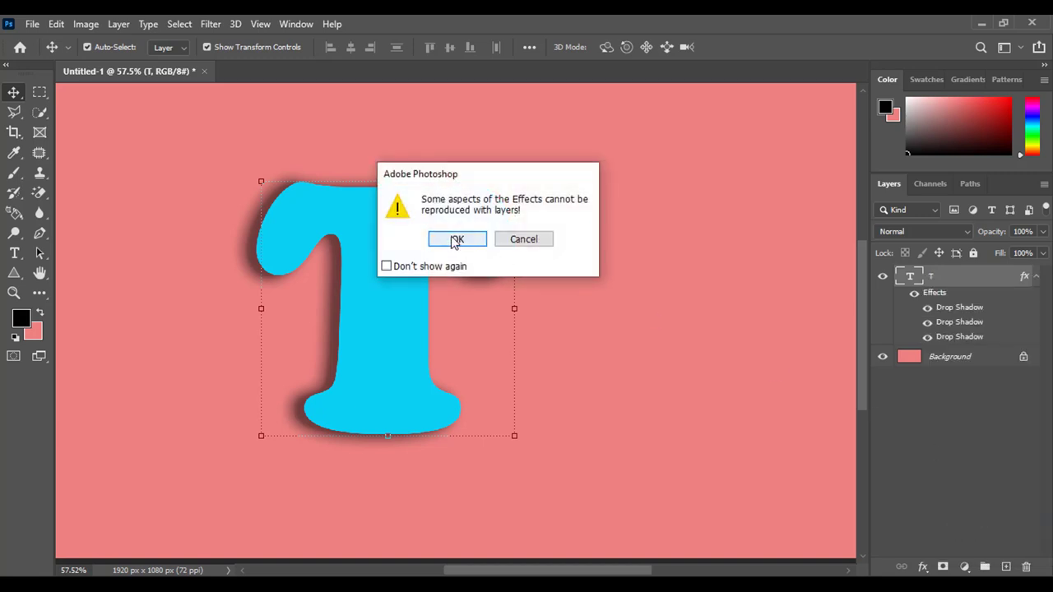
left_click(455, 240)
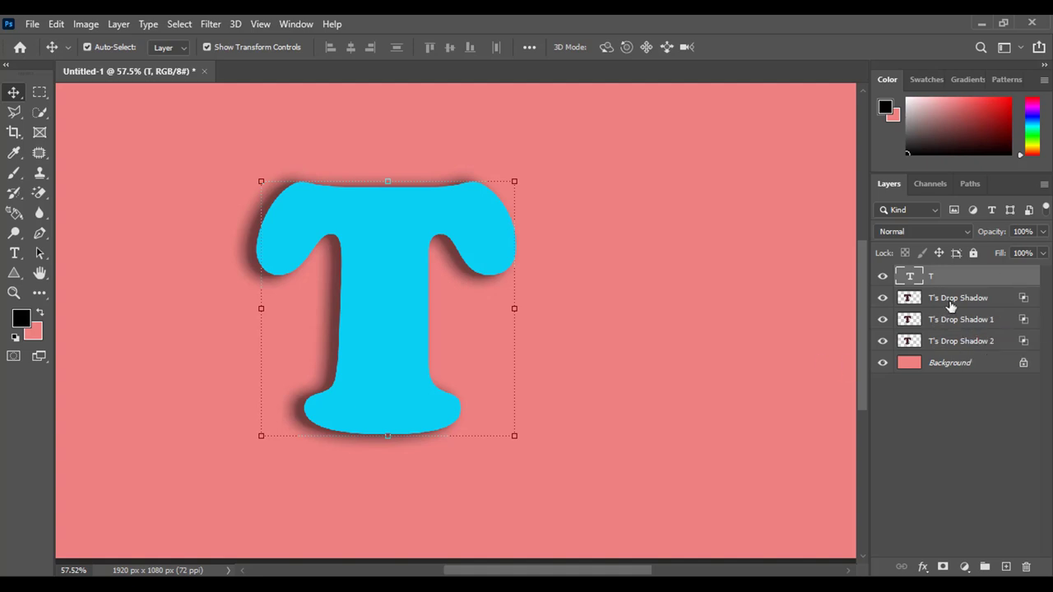
Open the Layer Style blending options for the T's Drop Shadow layer
left_click(942, 304)
left_click(954, 342, "ctrl")
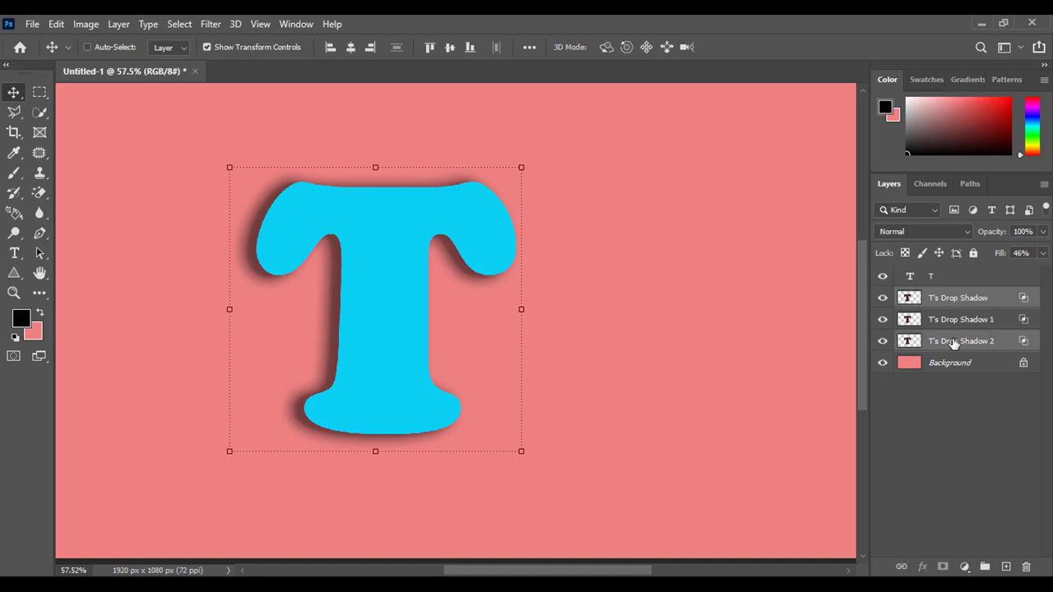
left_click(954, 321, "ctrl")
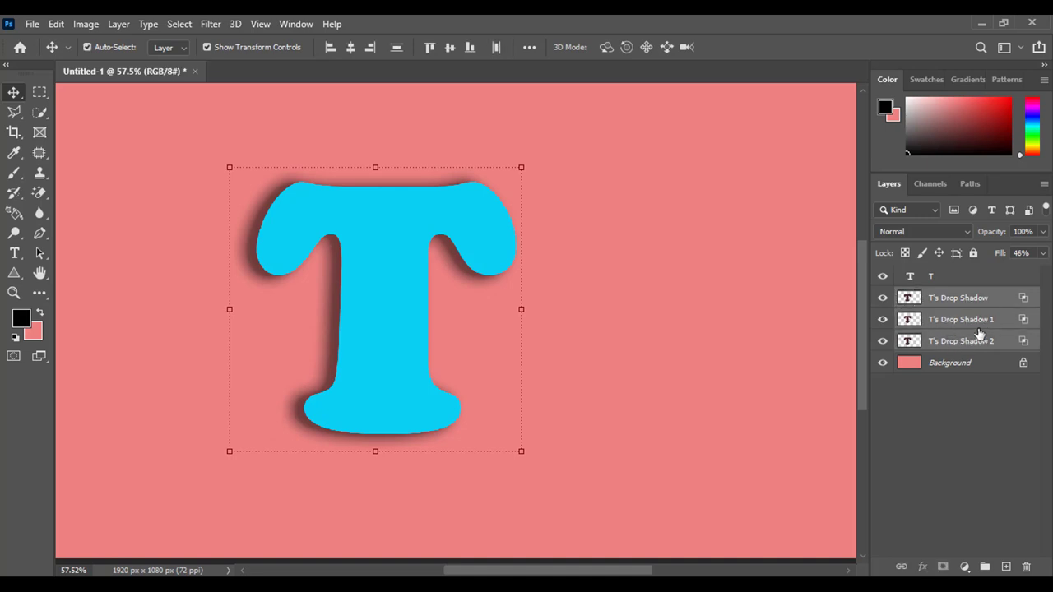
right_click(948, 303)
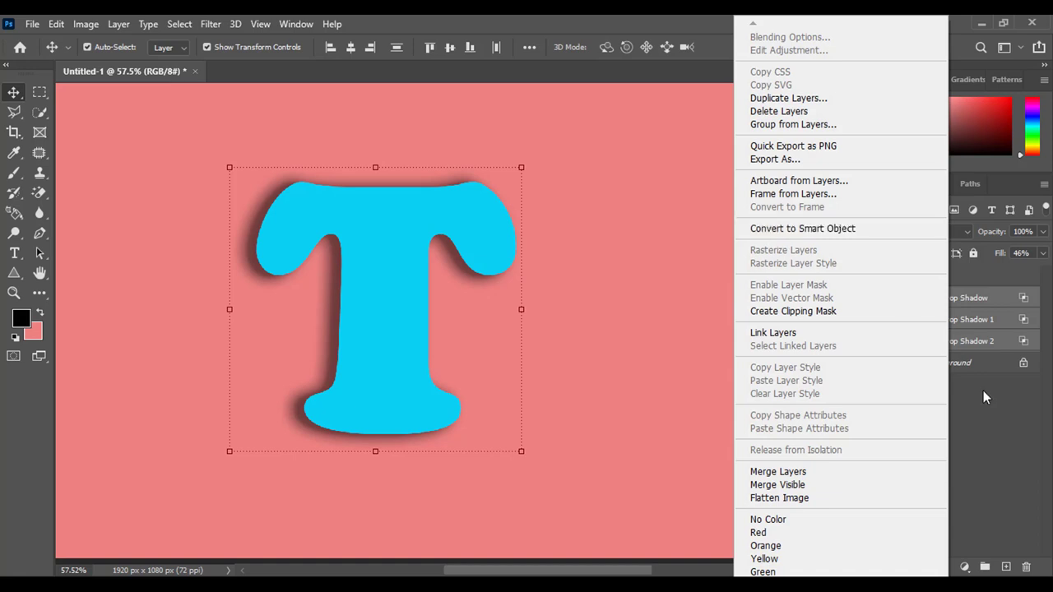
left_click(1005, 426)
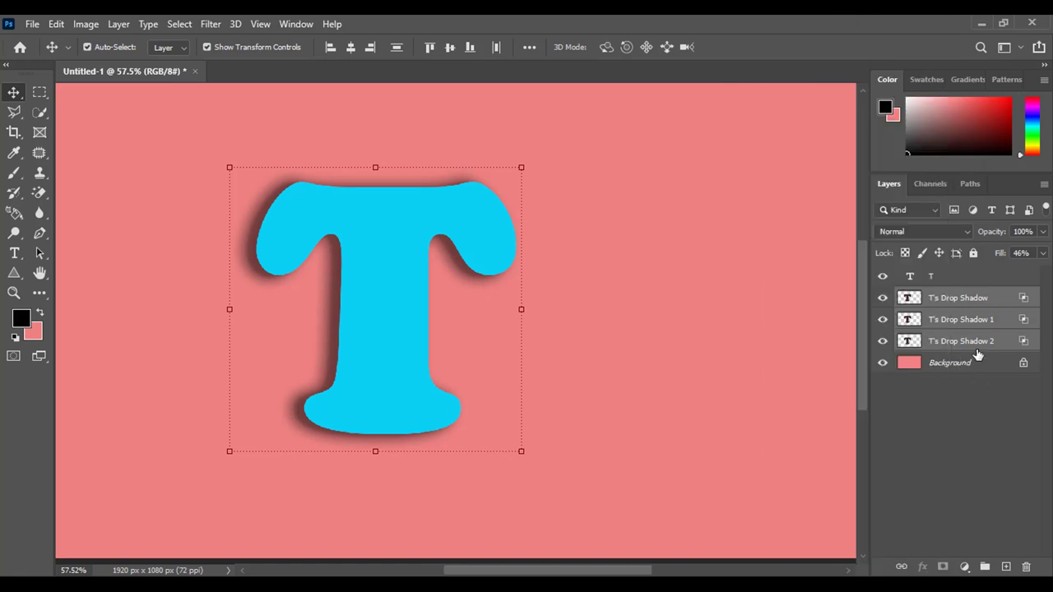
left_click(978, 402)
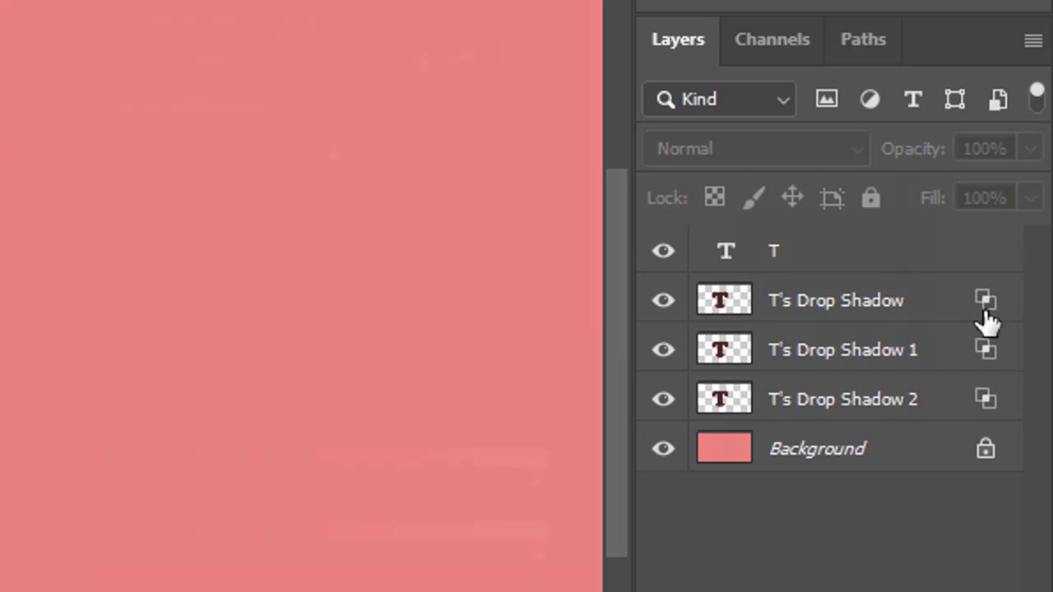
double_click(983, 306)
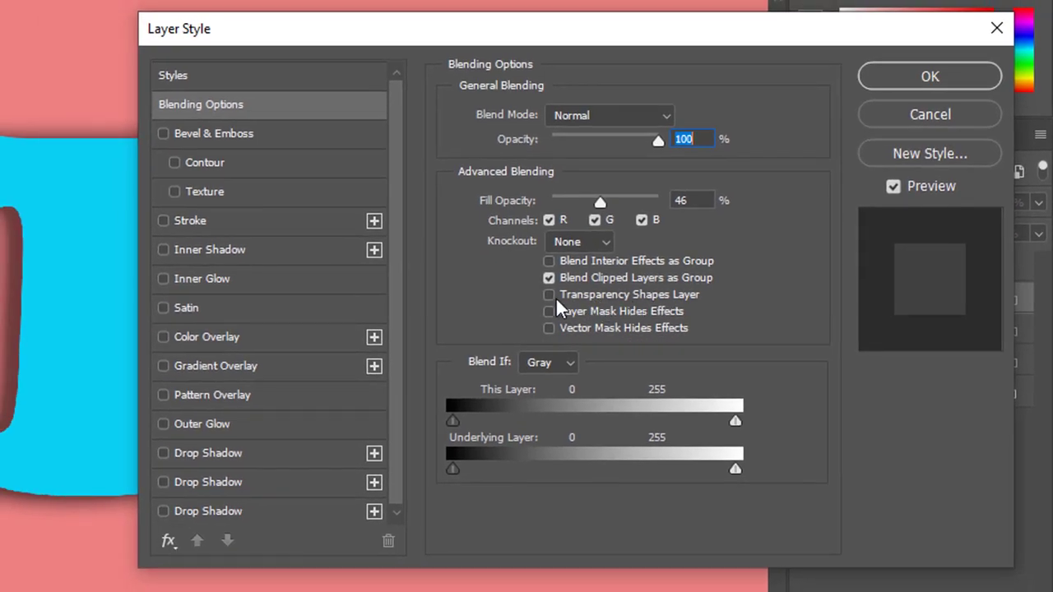
Turn on Transparency Shapes Layer for T's Drop Shadow, Drop Shadow 1 and Drop Shadow 2
left_click(550, 295)
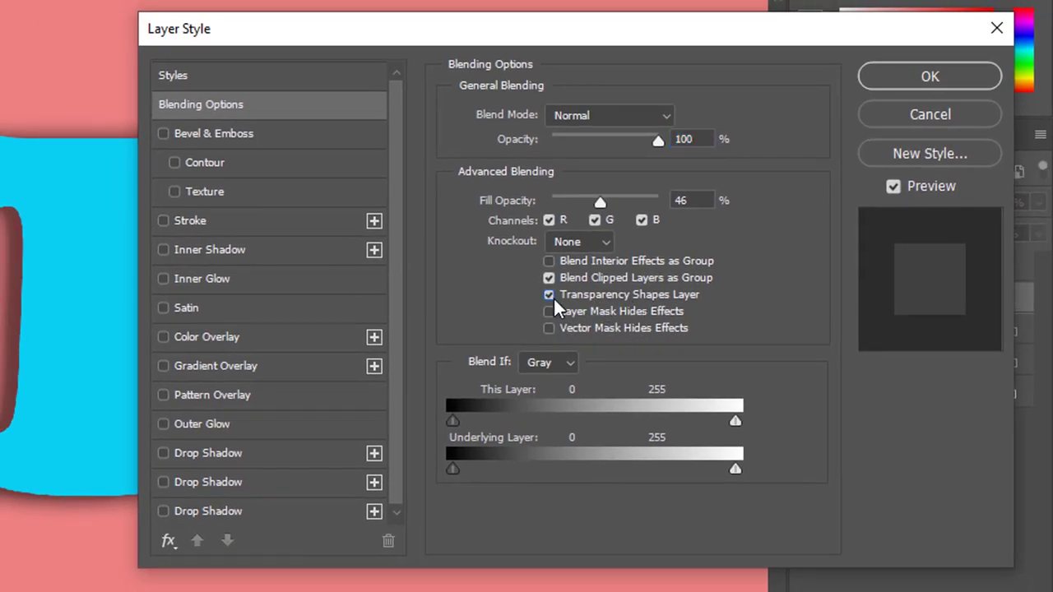
left_click(930, 77)
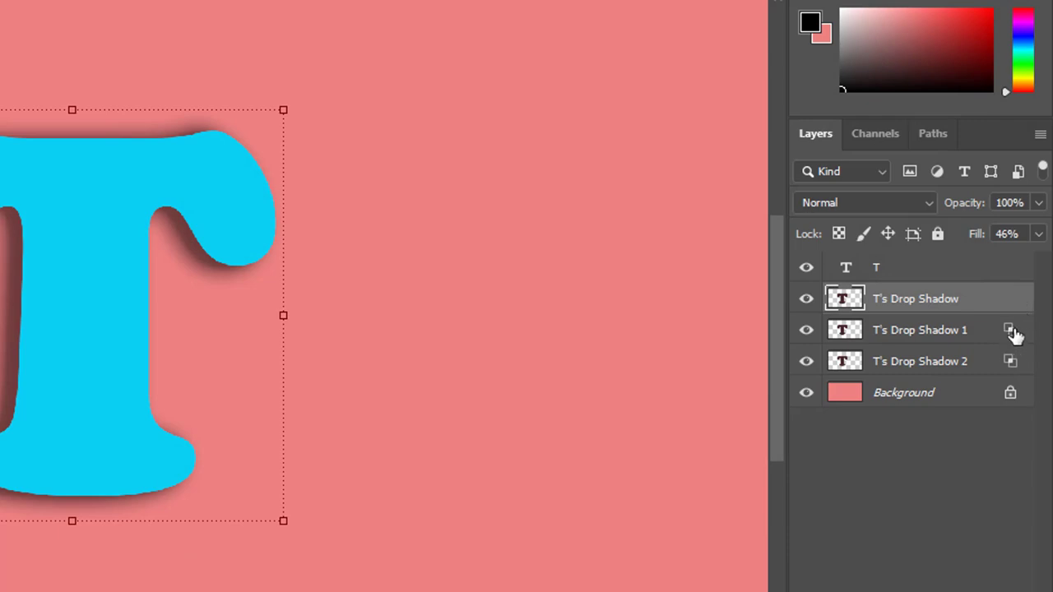
double_click(1013, 364)
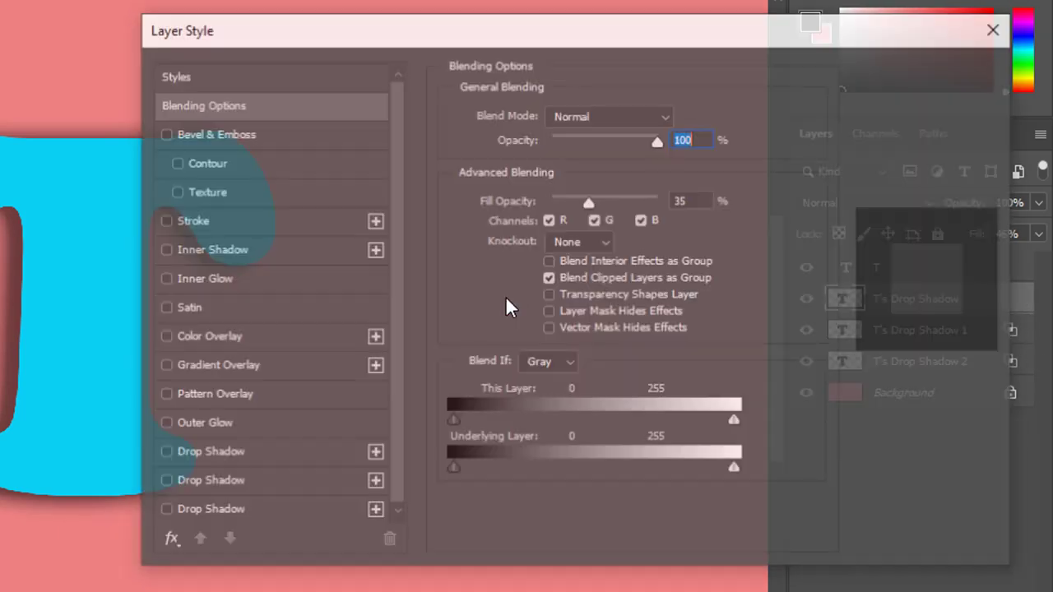
left_click(577, 294)
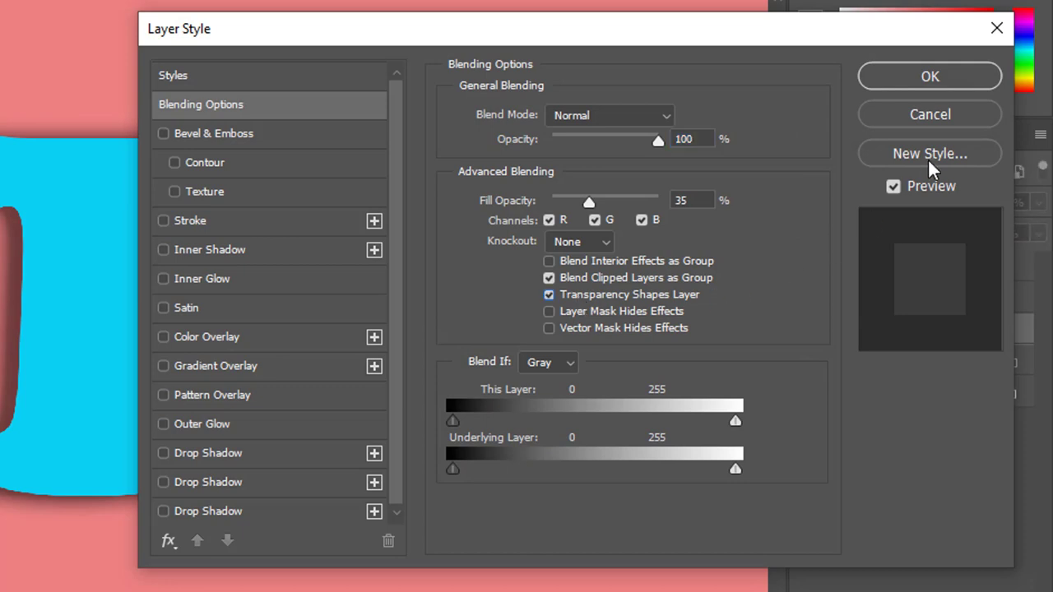
left_click(928, 81)
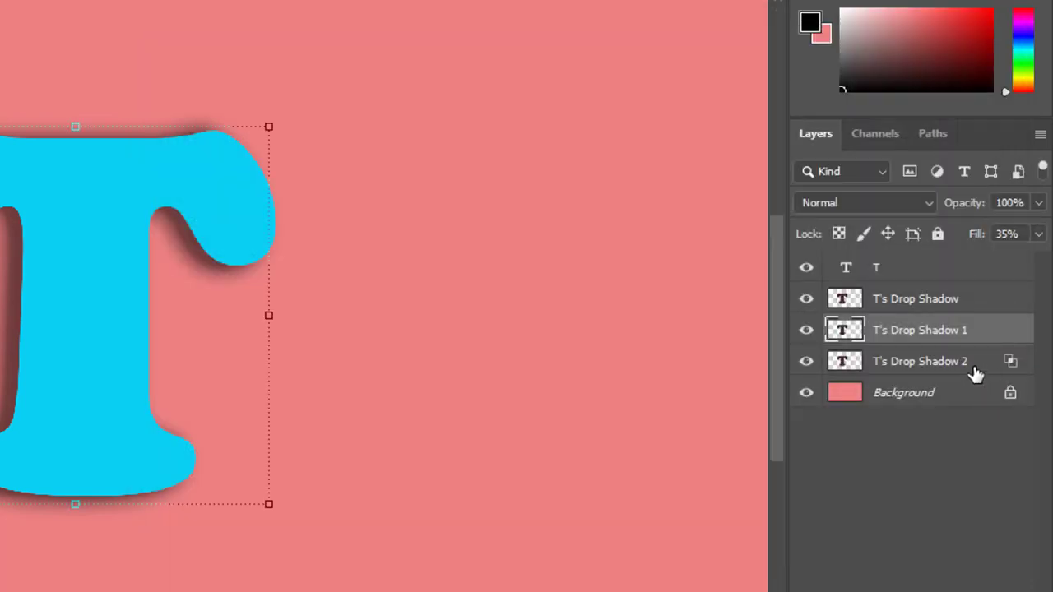
left_click(880, 372)
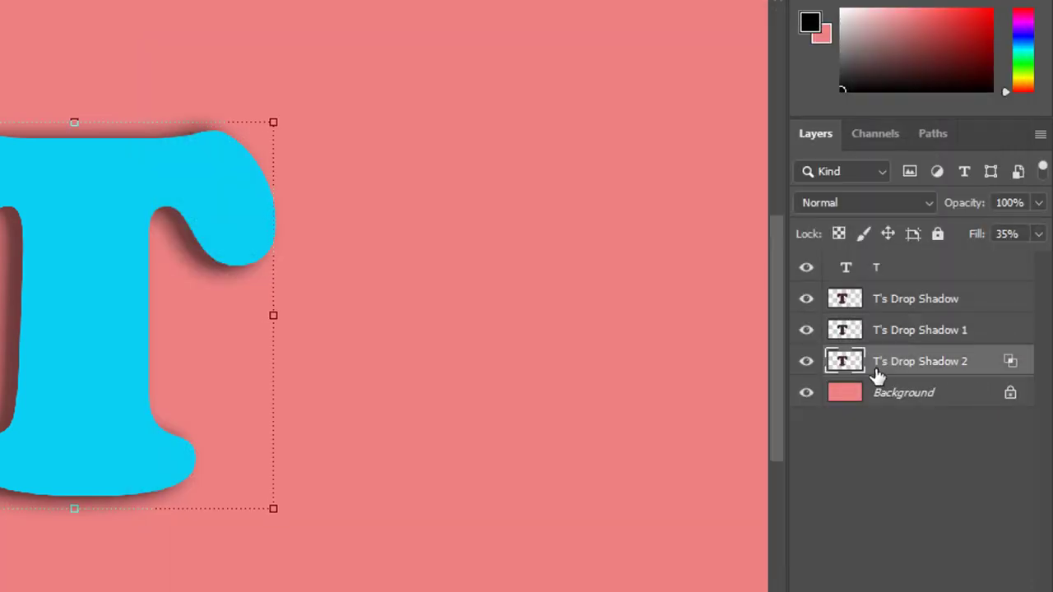
double_click(1013, 367)
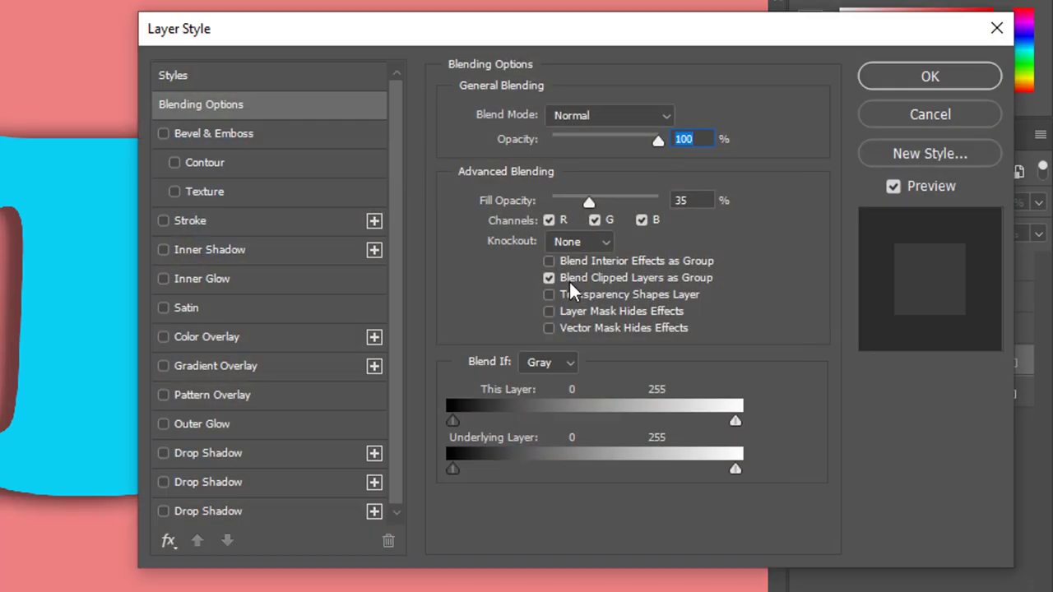
left_click(550, 296)
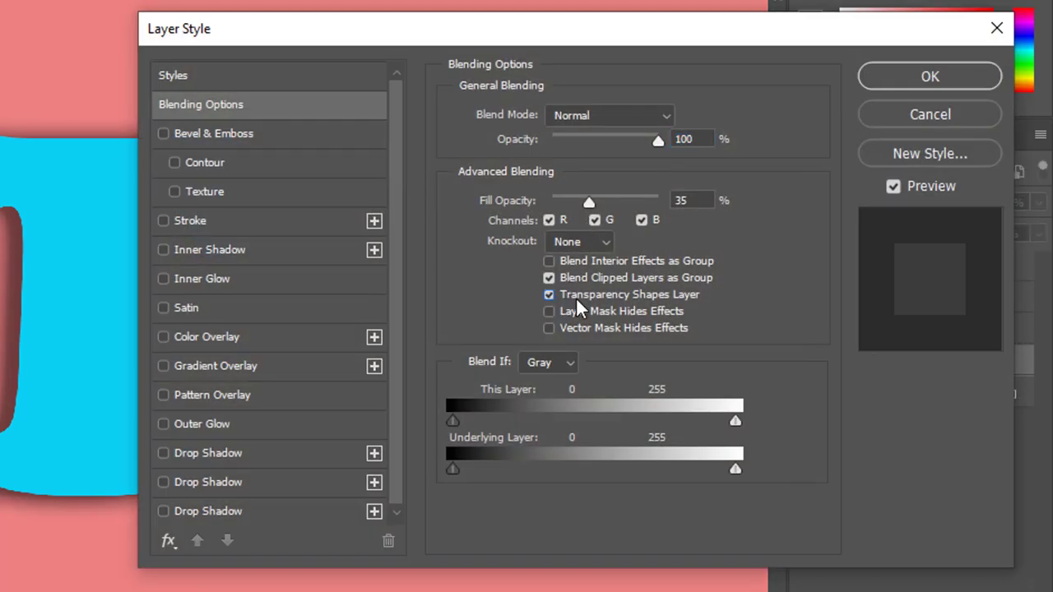
left_click(895, 74)
Select all three T's Drop Shadow layers together in the Layers panel
left_click(907, 463)
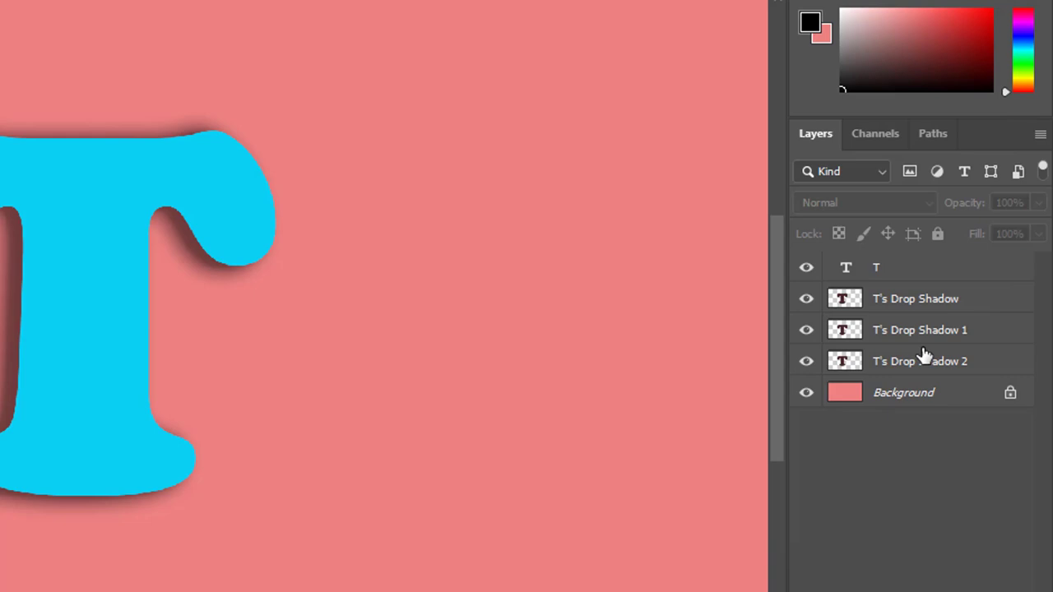
left_click(934, 301)
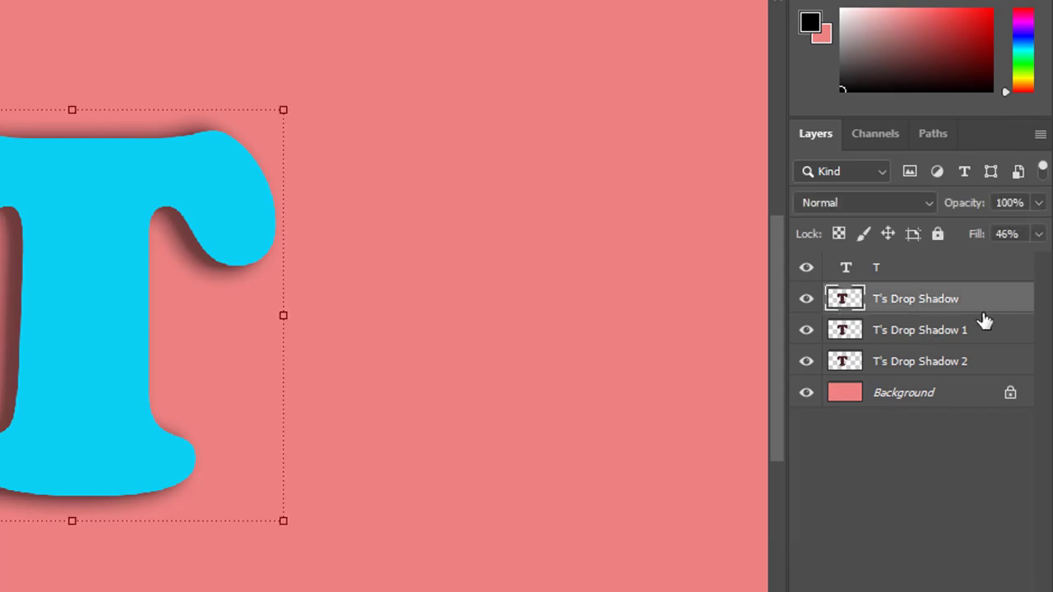
left_click(919, 363, "shift")
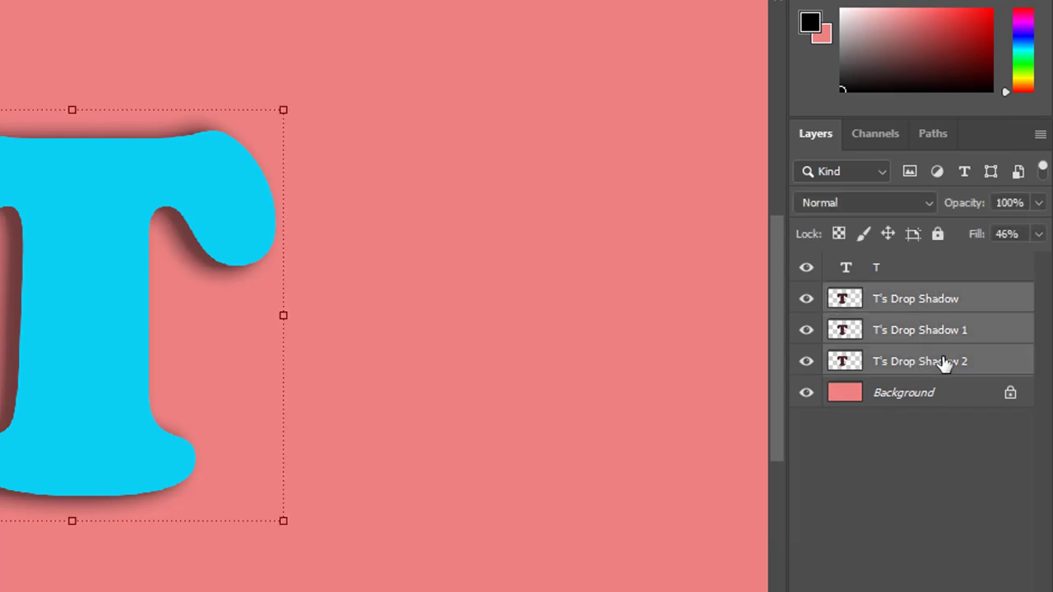
Convert the three shadow layers into one T's Drop Shadow smart object and enter Free Transform
right_click(938, 293)
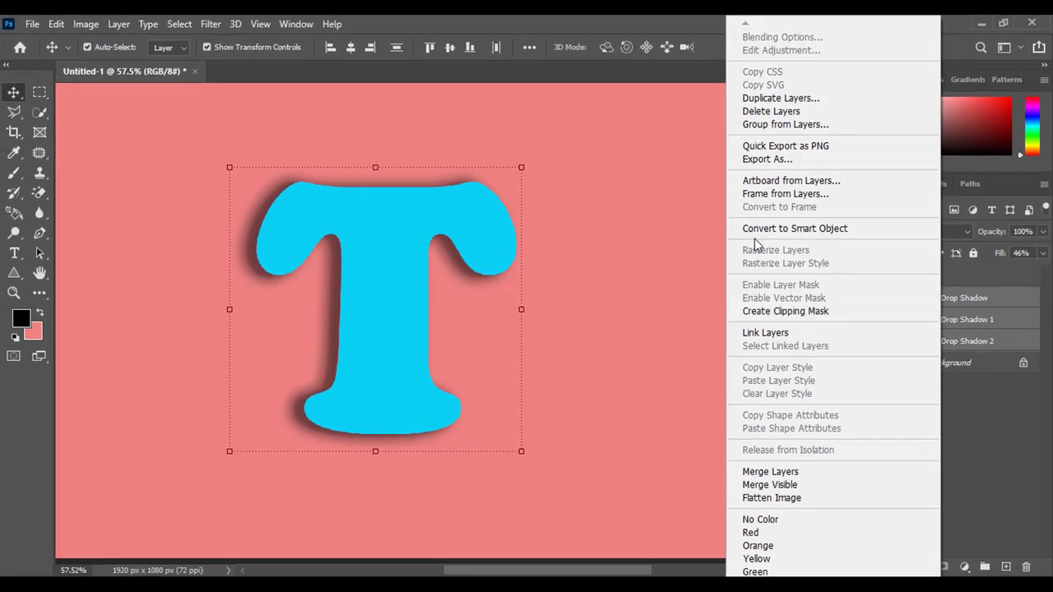
left_click(764, 229)
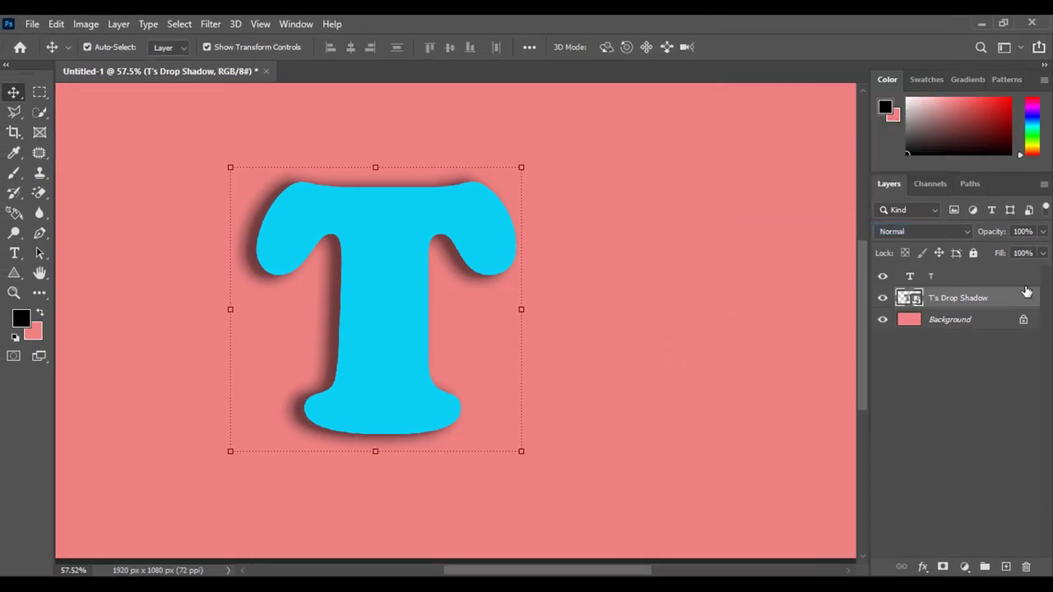
key("ctrl")
key("ctrl+t")
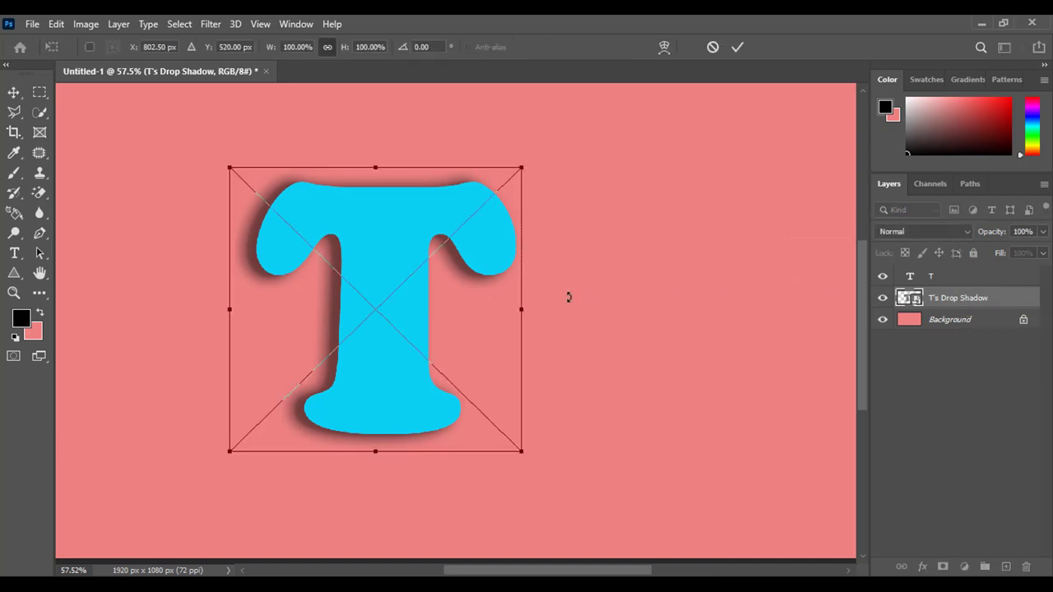
Distort the shadow, pulling its top, bottom and right edges slightly inward
right_click(339, 291)
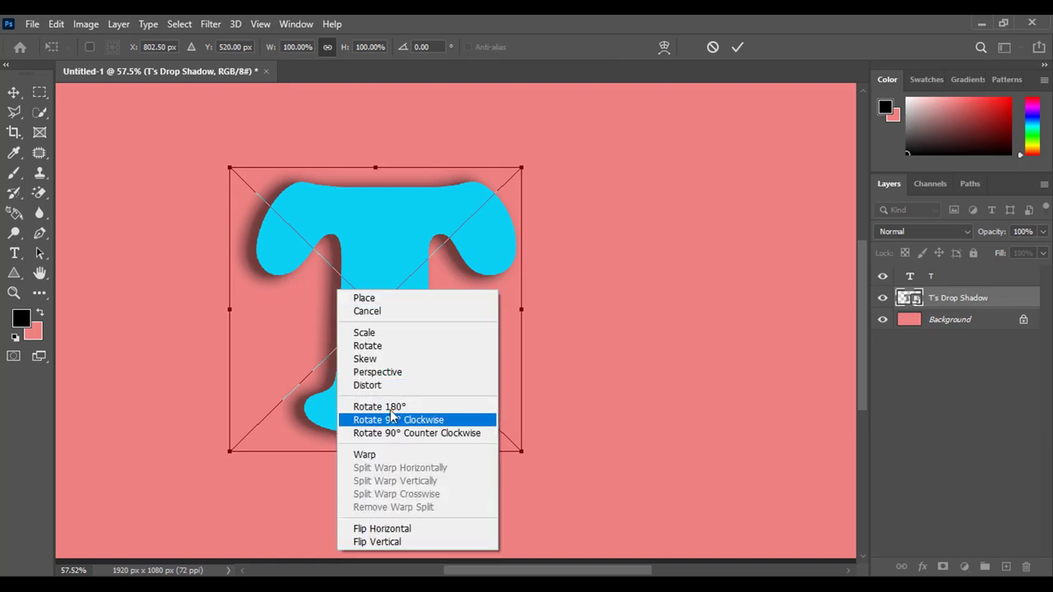
left_click(395, 386)
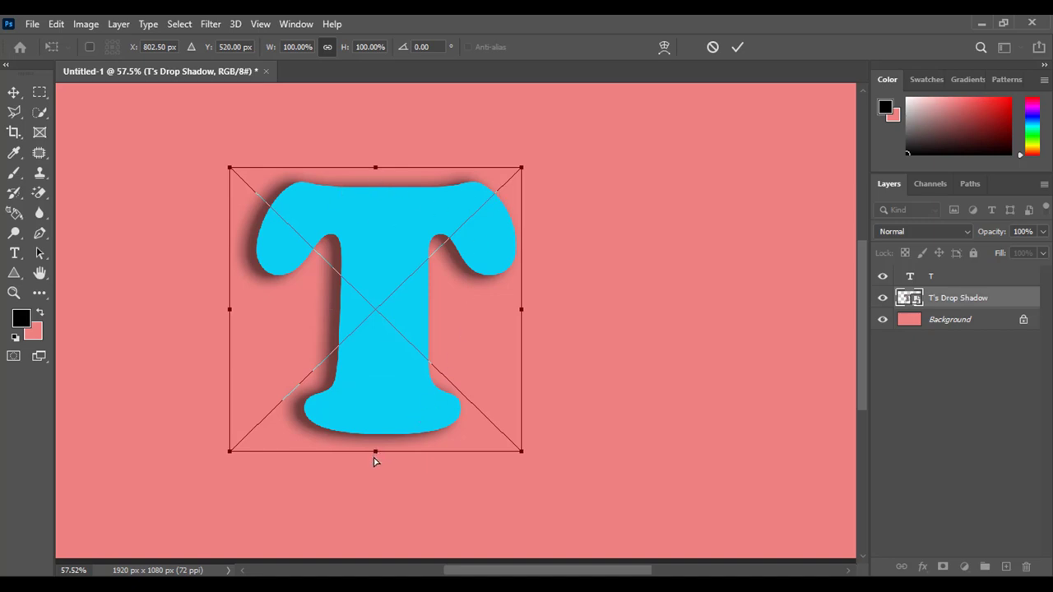
left_click_drag(377, 451, 377, 449)
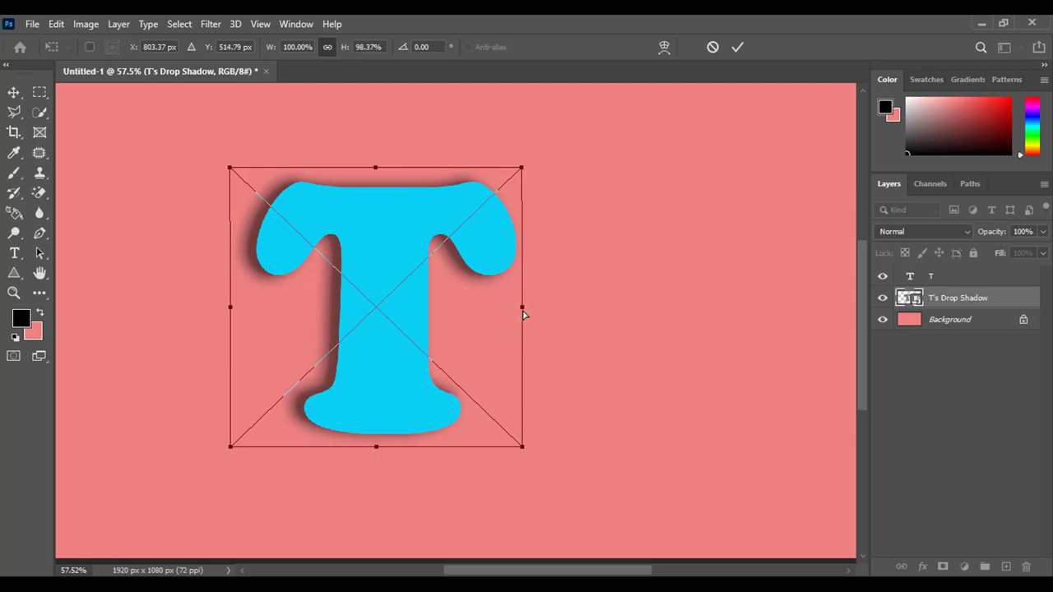
left_click_drag(523, 313, 523, 313)
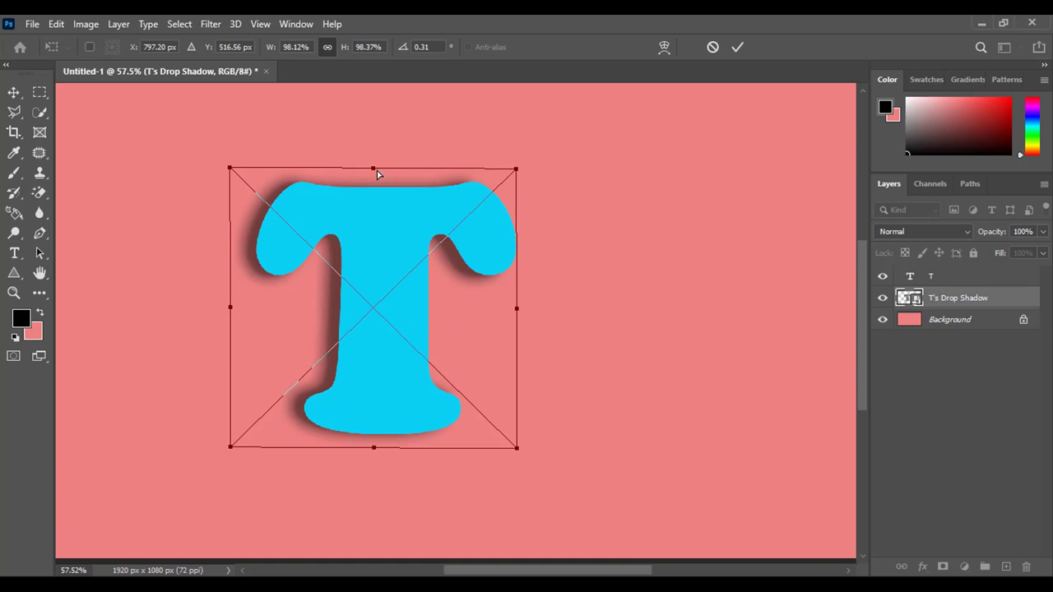
left_click_drag(377, 171, 380, 177)
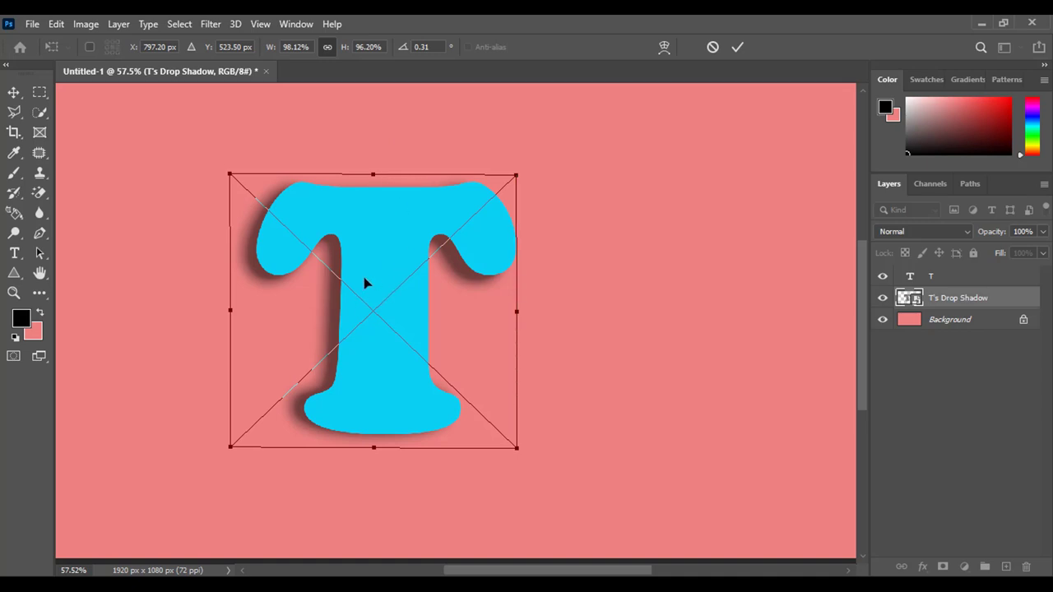
right_click(366, 282)
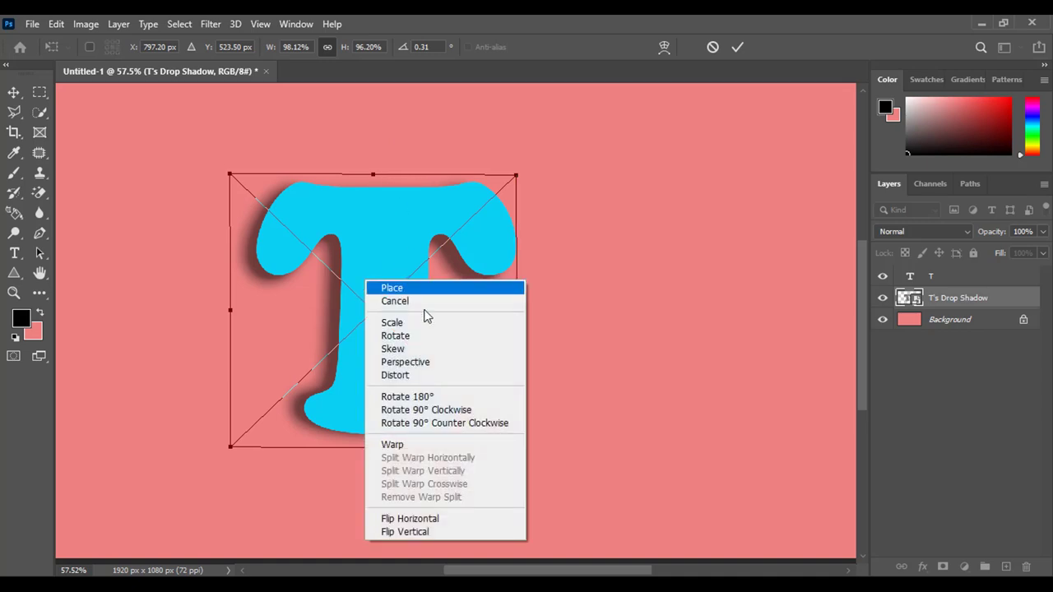
Warp the drop shadow, dragging its bottom-left corner down and out and bowing its left edge outward
left_click(421, 450)
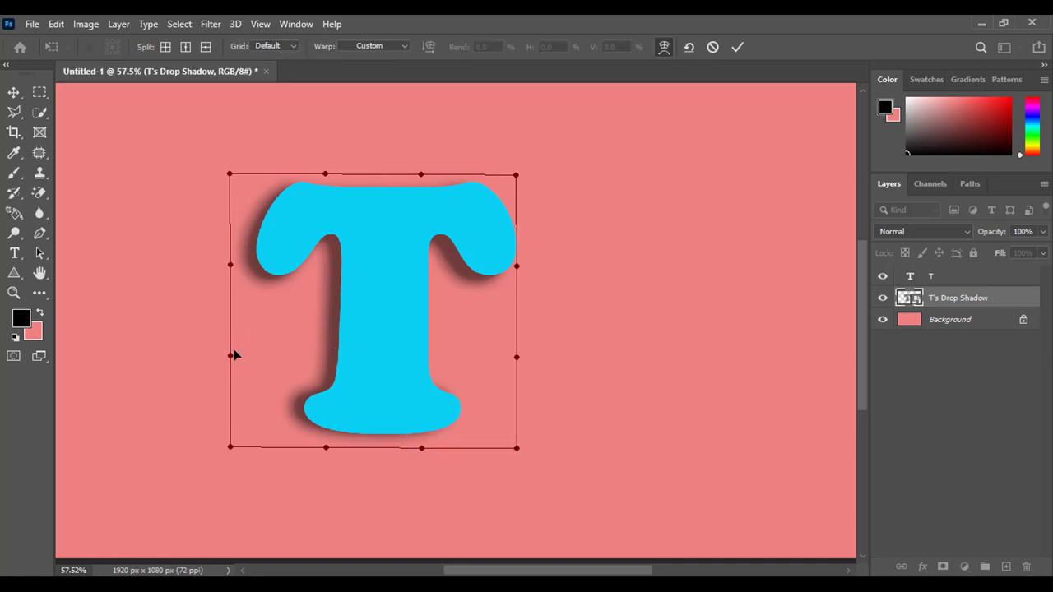
left_click_drag(230, 448, 217, 461)
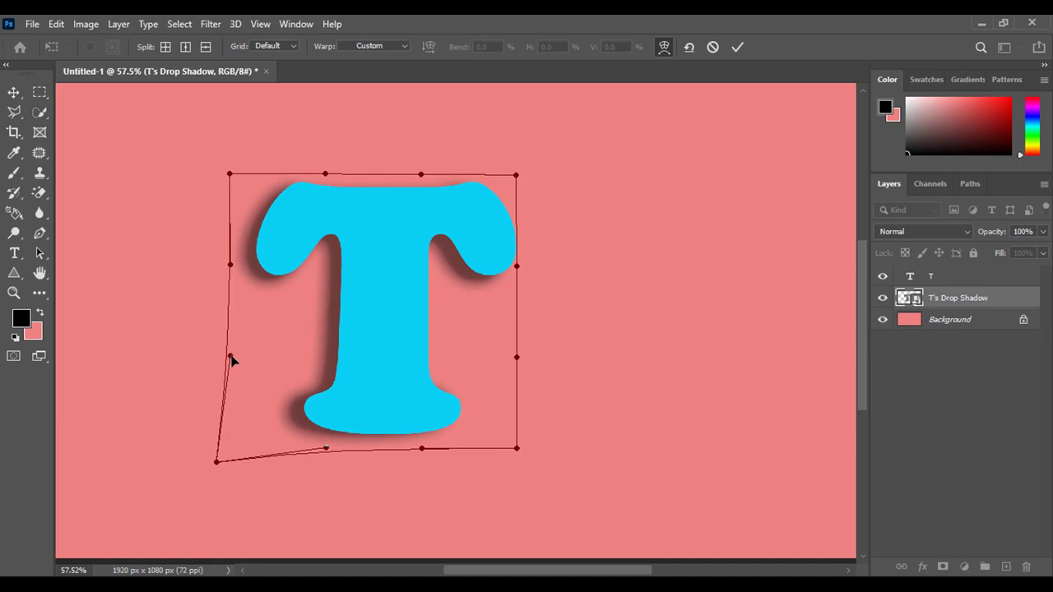
left_click_drag(231, 358, 197, 356)
left_click(229, 268)
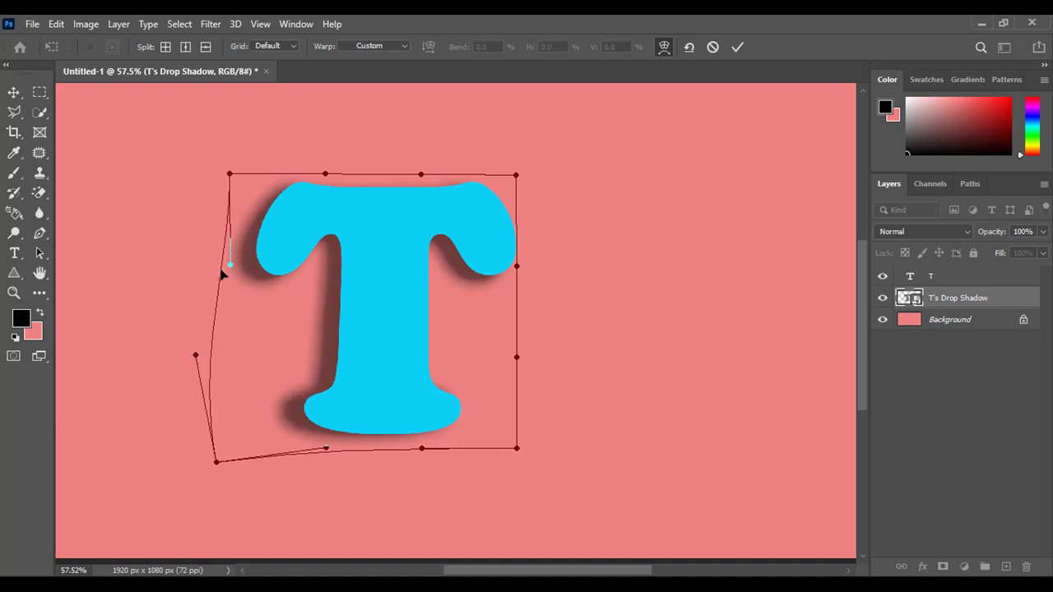
left_click_drag(222, 274, 216, 268)
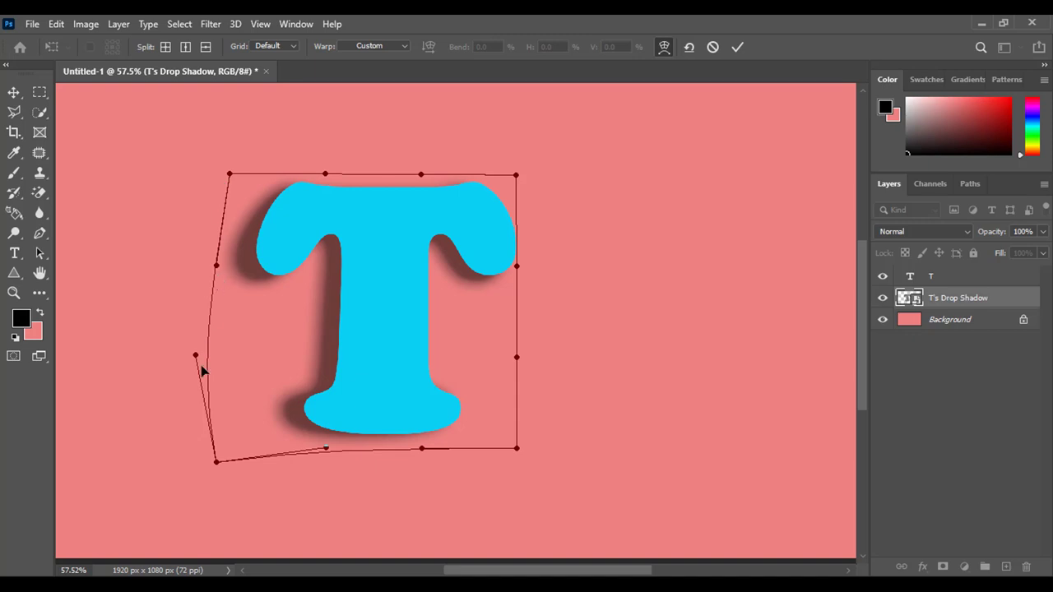
left_click_drag(196, 356, 216, 356)
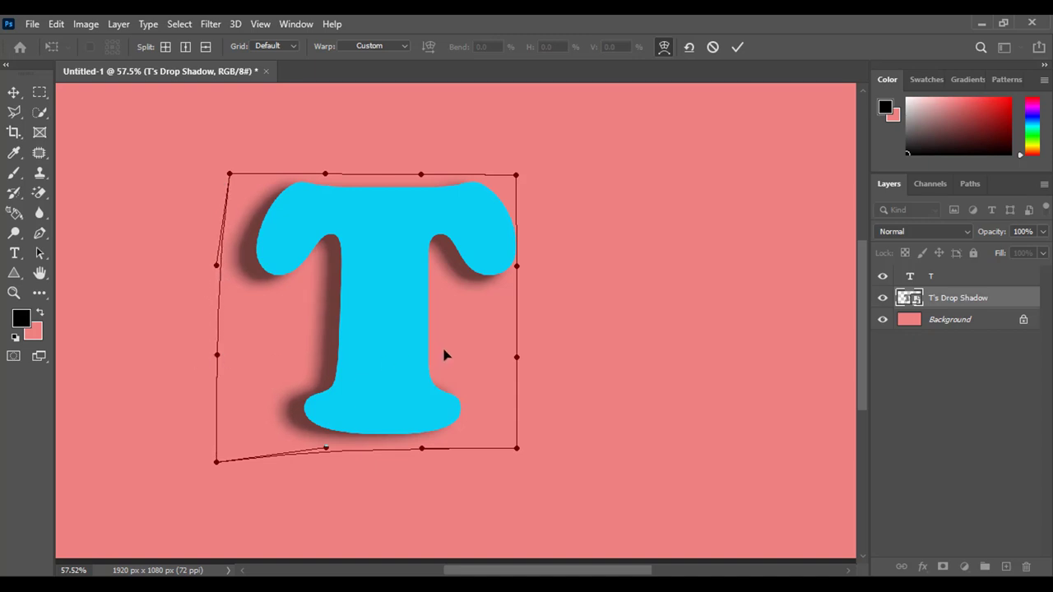
Add a vertical warp split through the T's stem, testing and undoing two bends
left_click(188, 47)
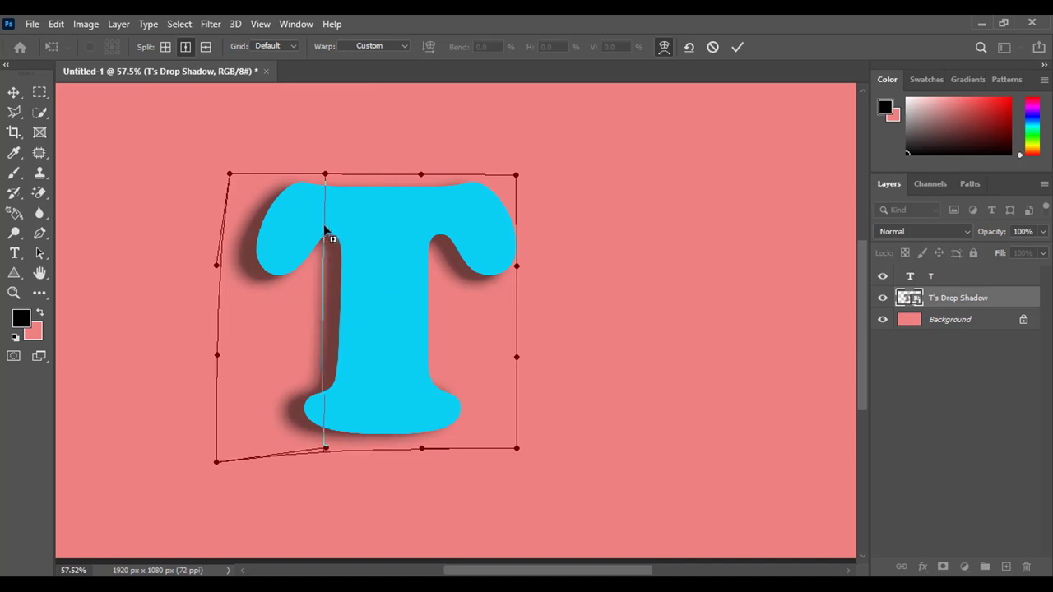
left_click(332, 296)
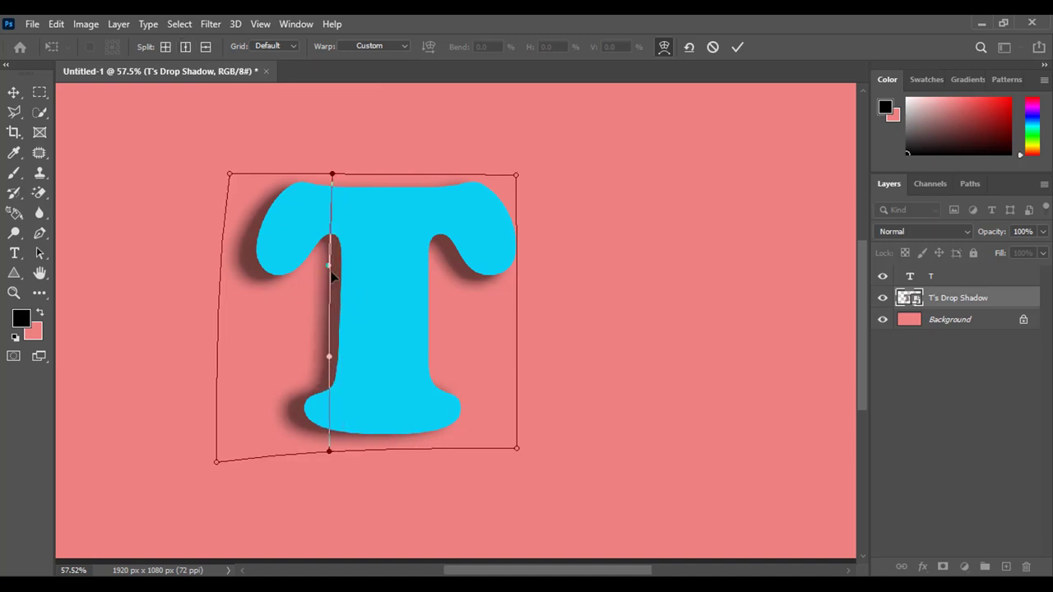
mouse_move(333, 277)
left_mouse_down()
mouse_move(287, 277)
mouse_move(345, 282)
mouse_move(343, 265)
mouse_move(343, 284)
left_mouse_up()
key("ctrl+z")
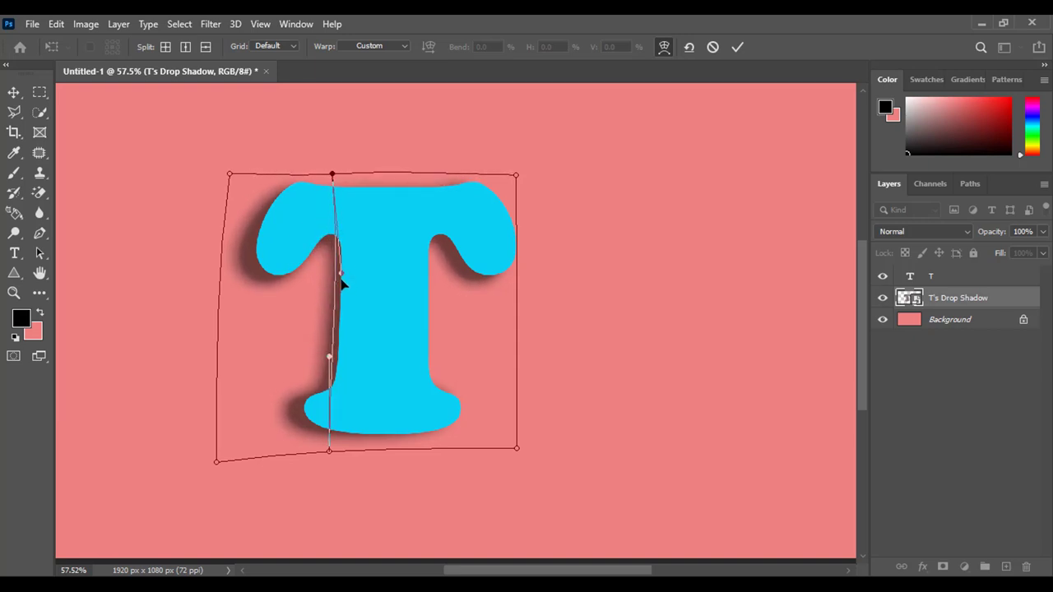
left_click_drag(328, 357, 306, 401)
key("ctrl+z")
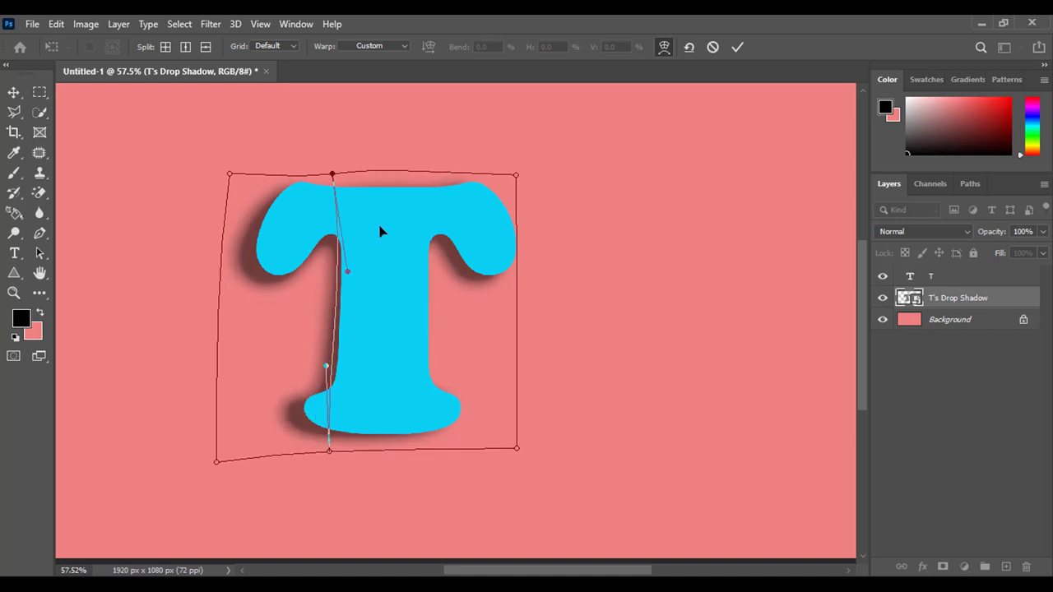
Add a second vertical split through the right arm, commit the warp, and deselect
left_click(442, 217)
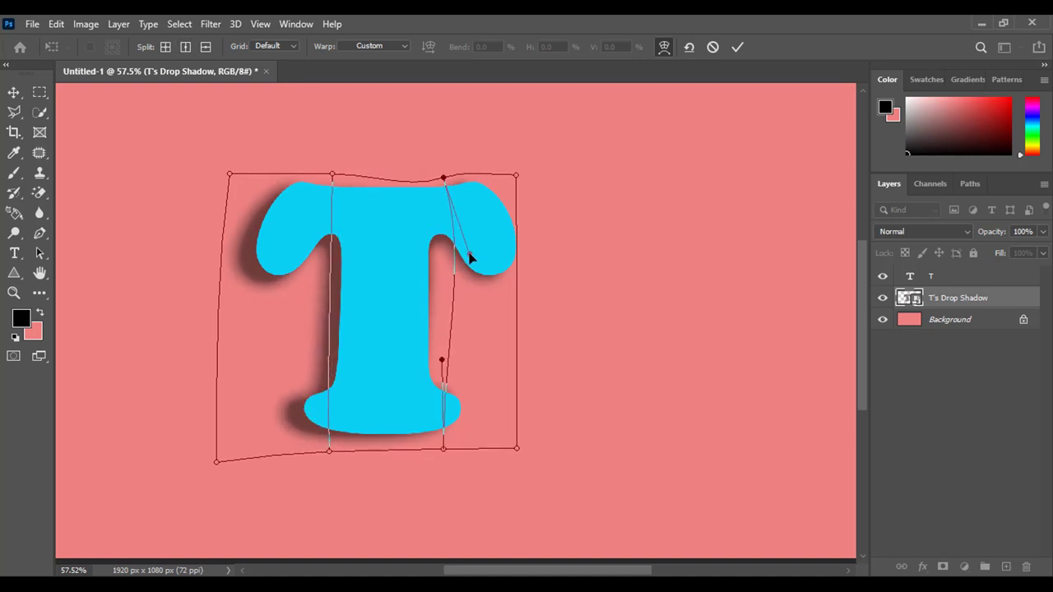
key("Return")
left_click(176, 278)
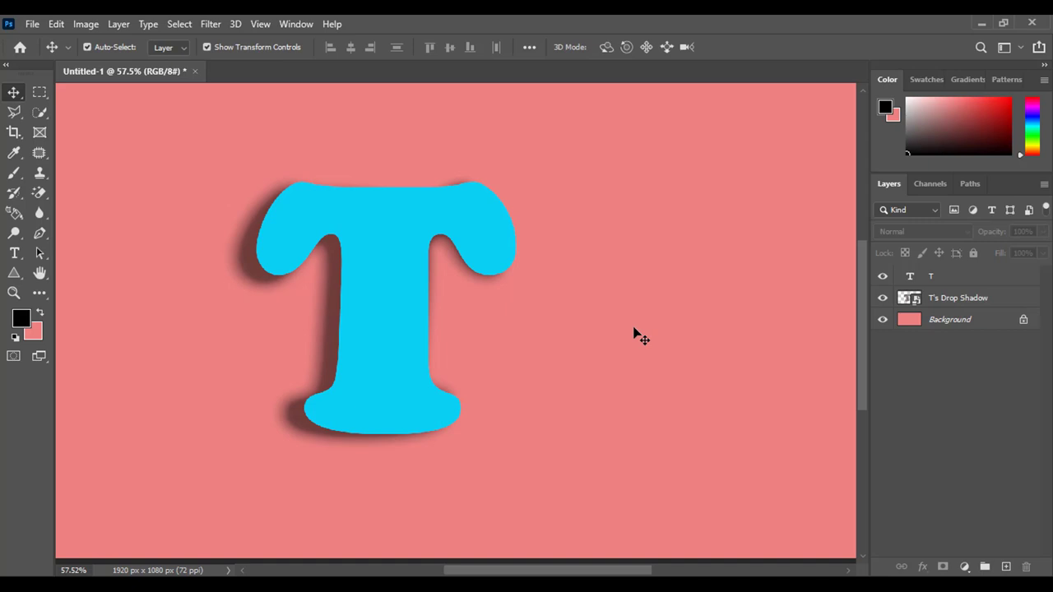